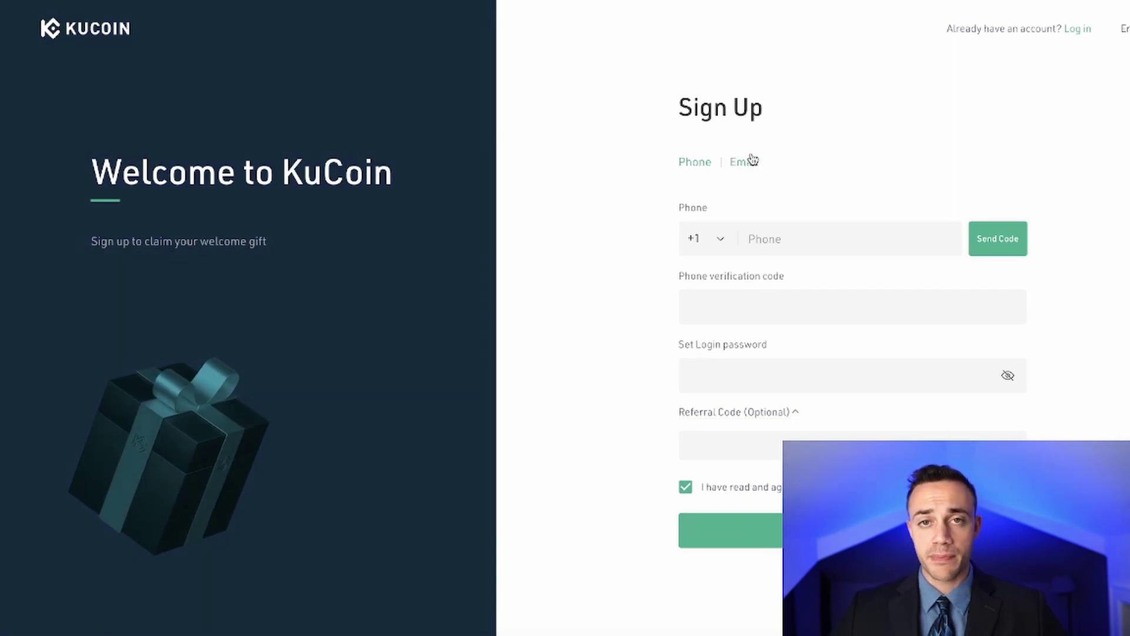
Step: Switch sign-up to email registration and paste the referral code into the form
left_click(753, 160)
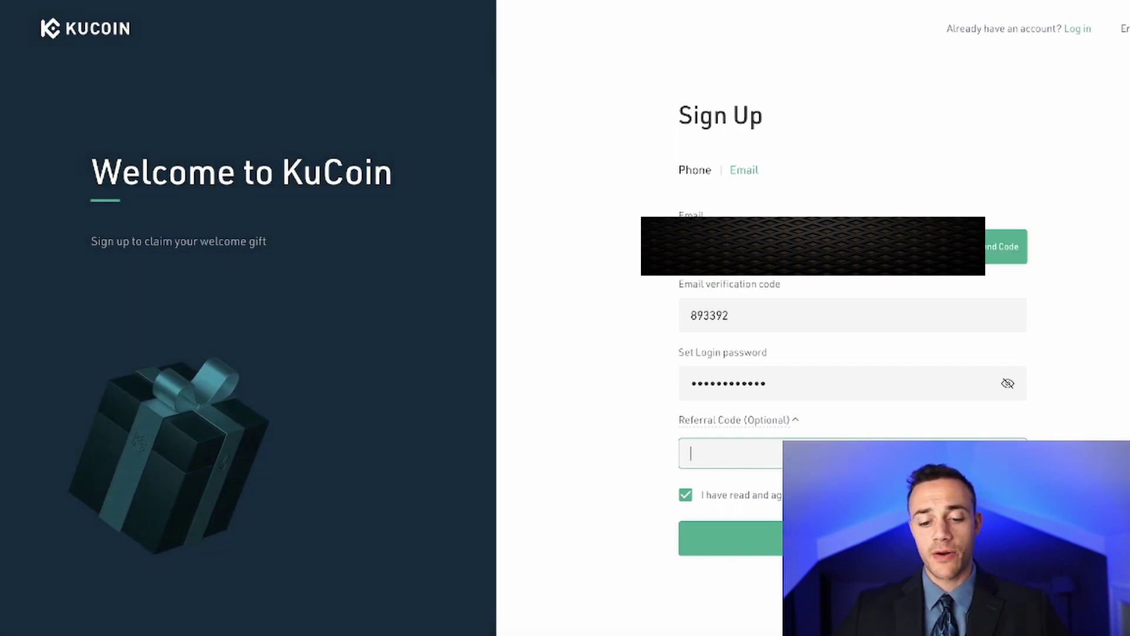
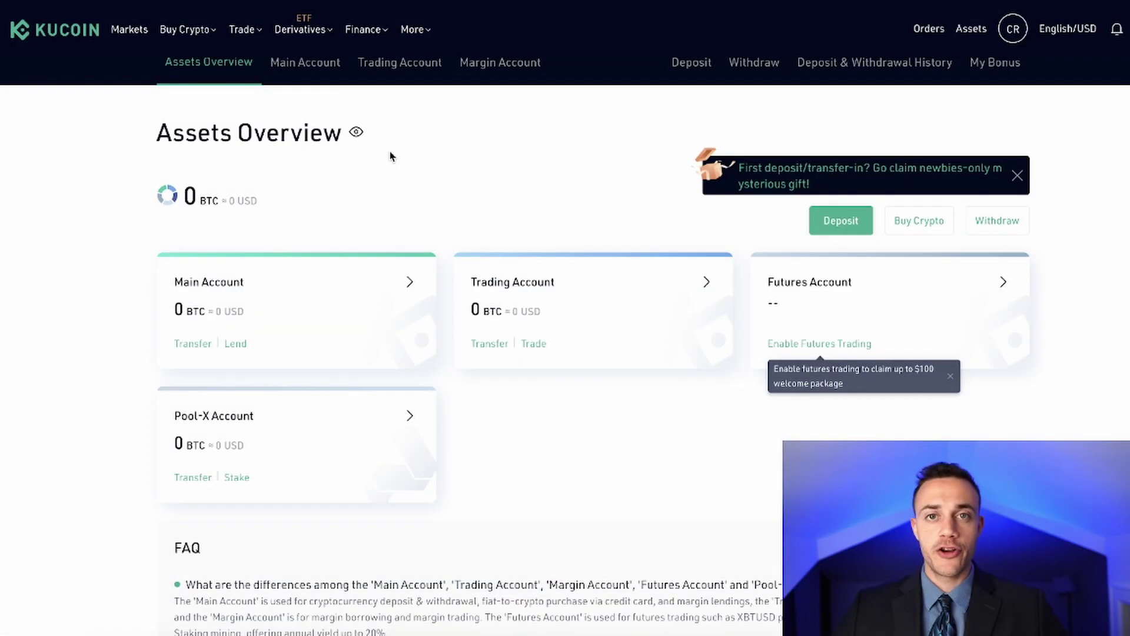
scroll(502, 159, "up", 1)
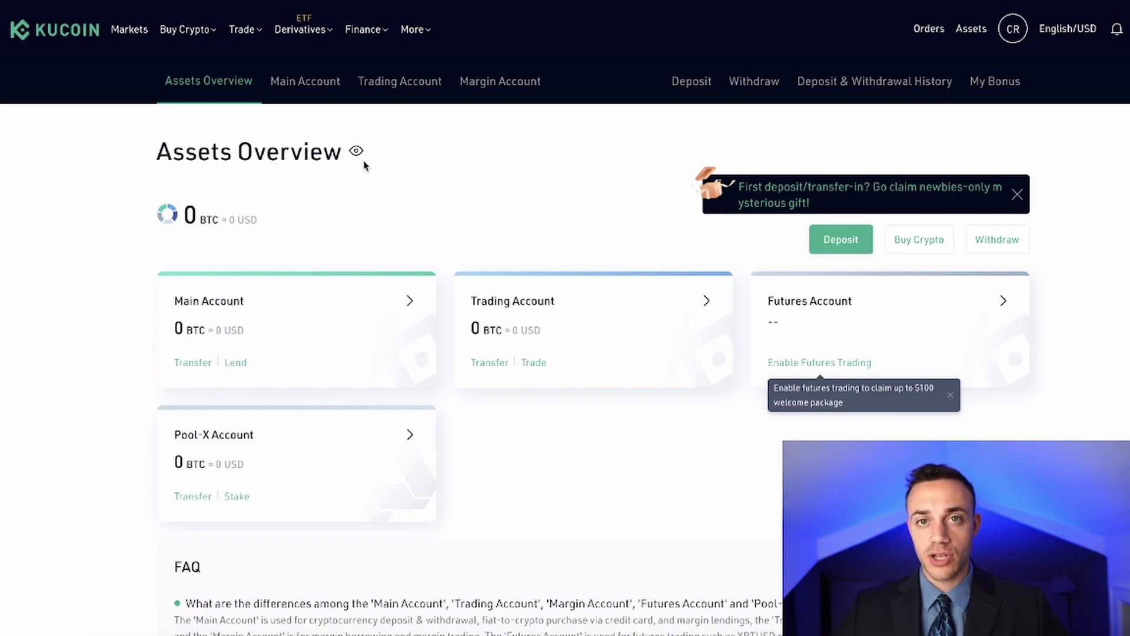
scroll(318, 225, "down", 3)
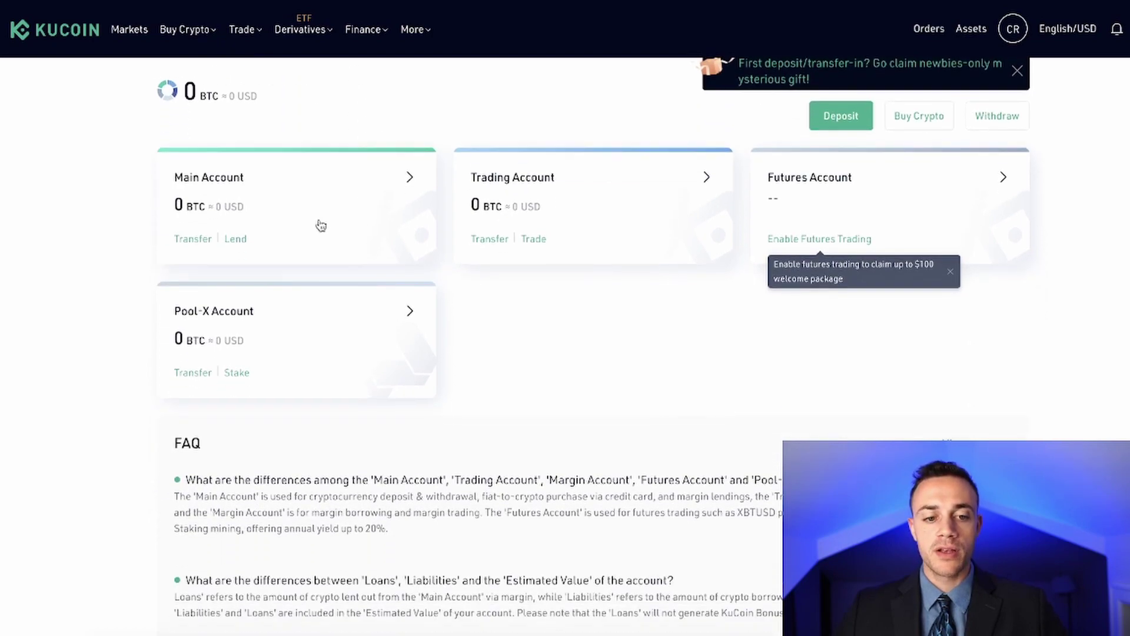
scroll(312, 200, "up", 2)
scroll(312, 200, "up", 1)
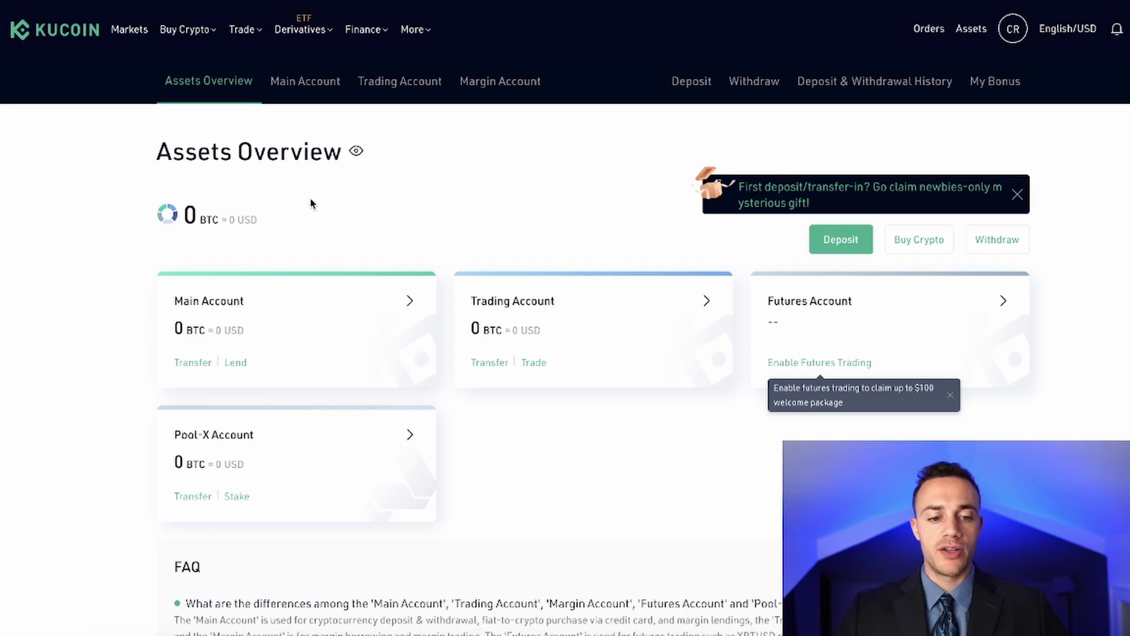
mouse_move(359, 29)
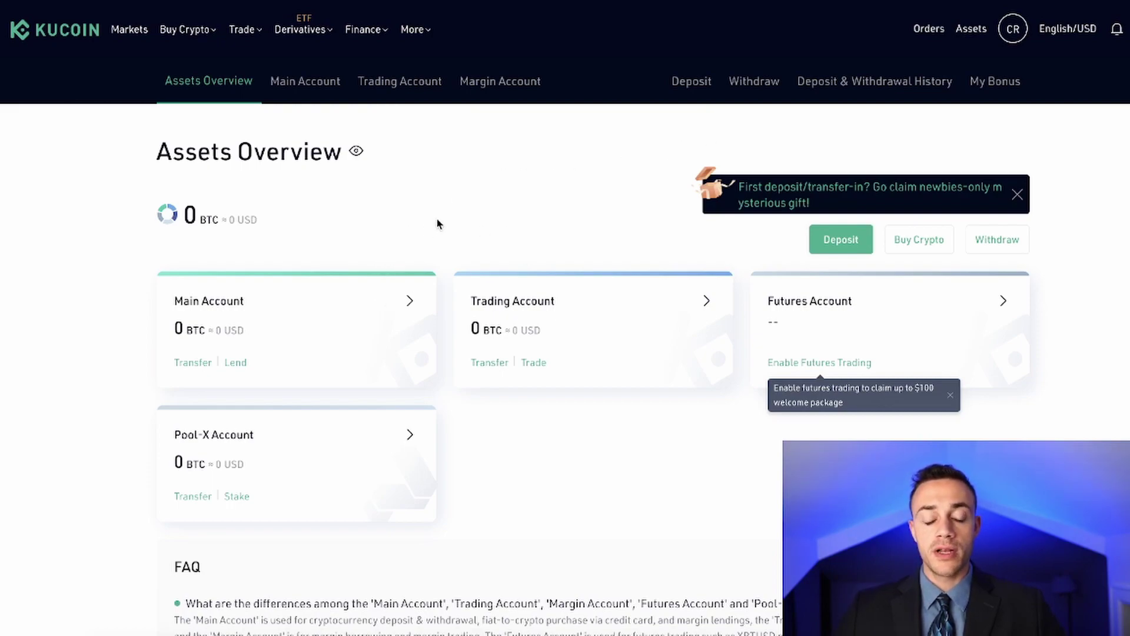
mouse_move(189, 30)
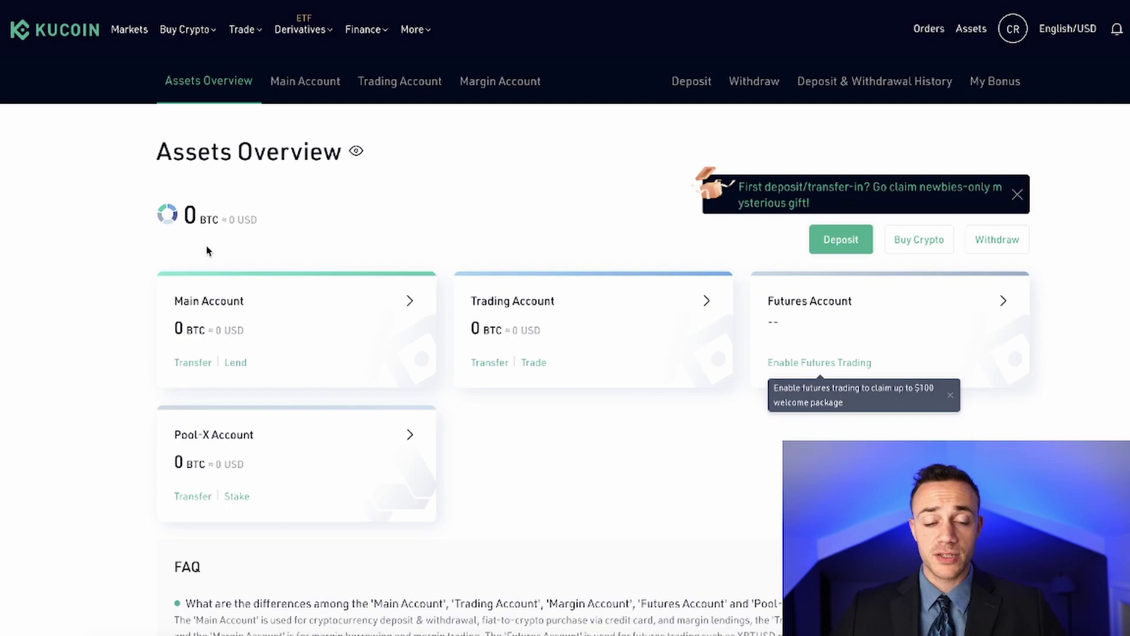
Step: Search 'btc' in the Main Account coin list and open the BTC deposit page
left_click(213, 327)
scroll(369, 215, "down", 1)
scroll(369, 212, "up", 1)
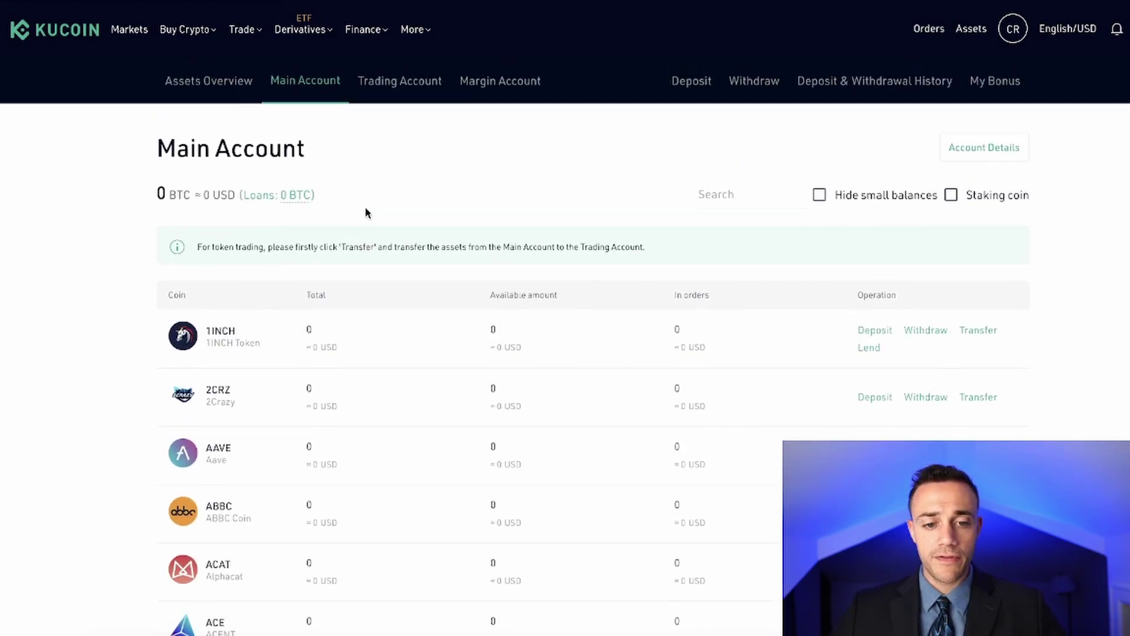
left_click(740, 188)
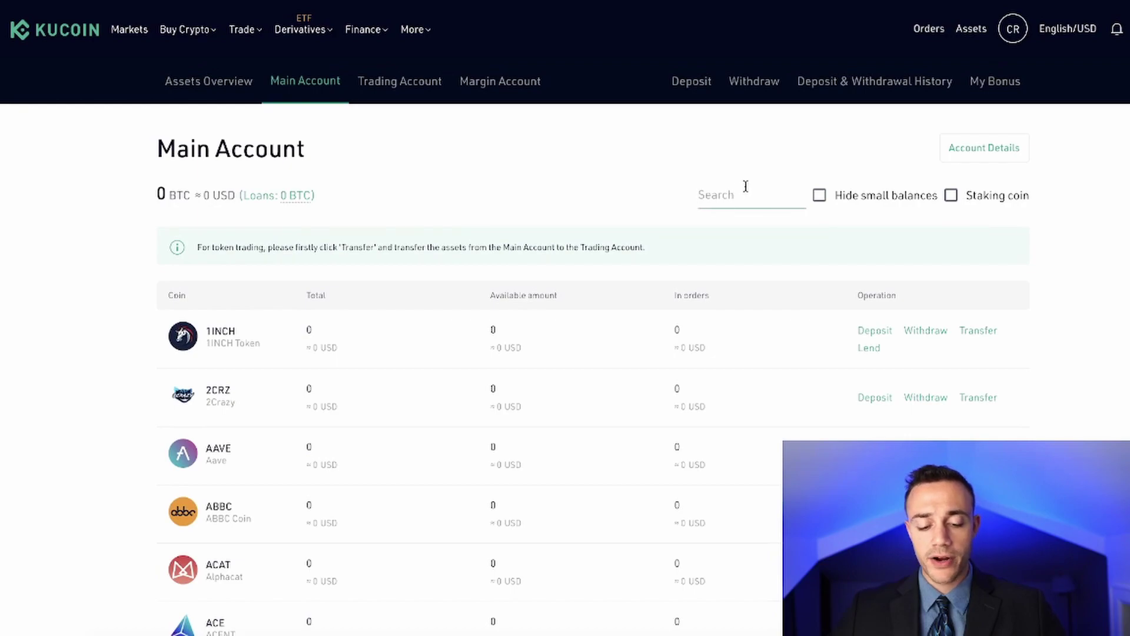
type("btc")
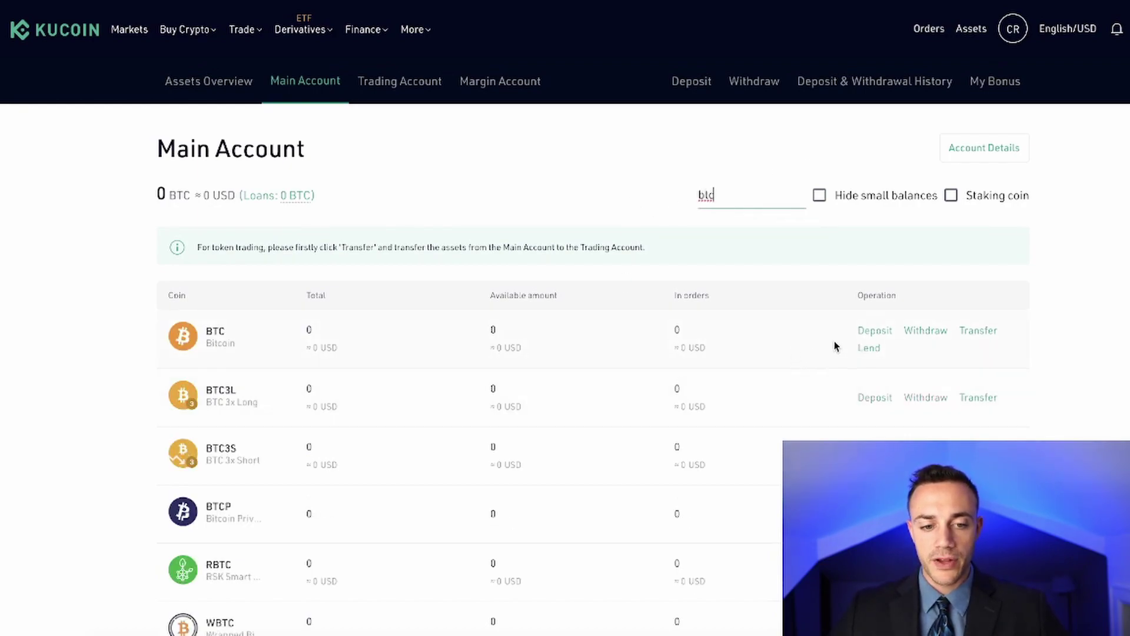
left_click(860, 333)
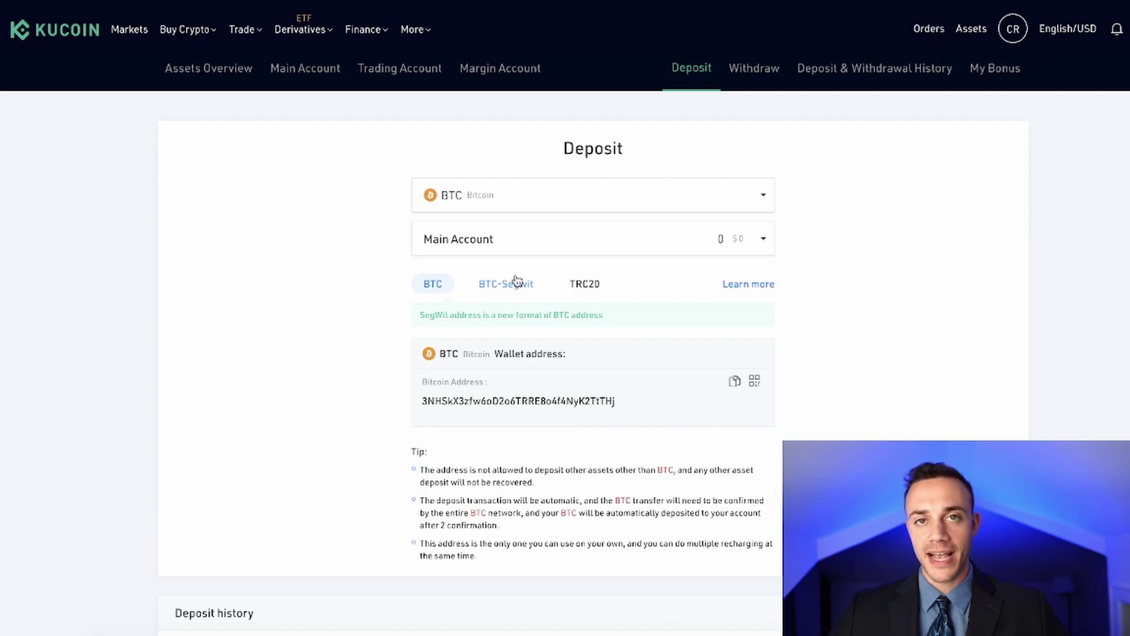
Step: Copy the BTC-Segwit deposit address, then switch to USDT and copy its ERC20 Tether address
left_click(521, 282)
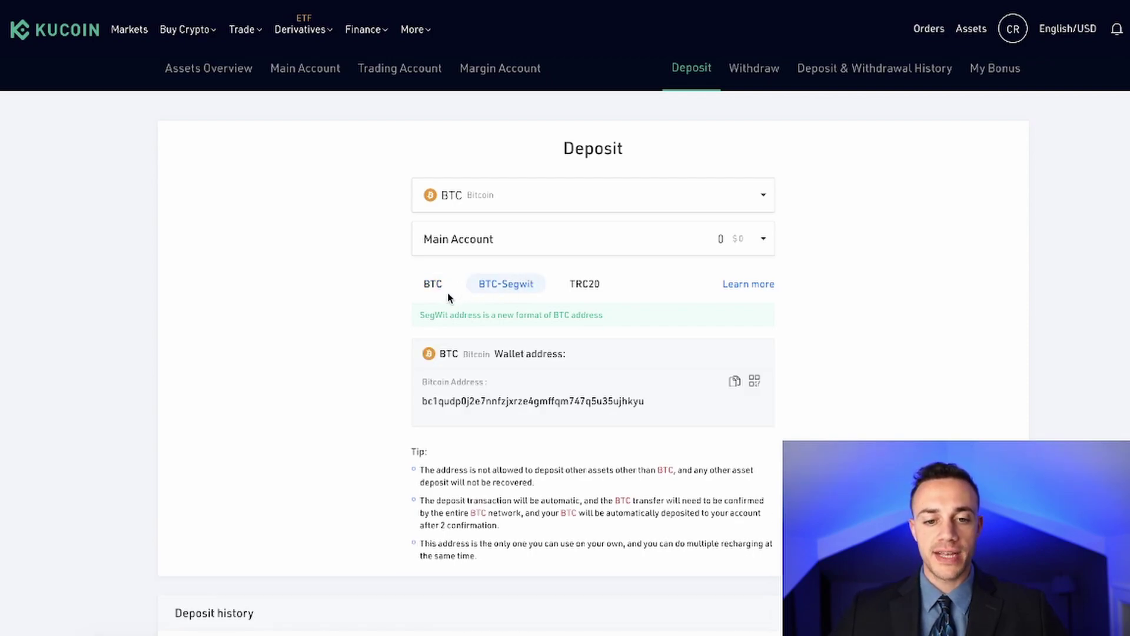
left_click(735, 382)
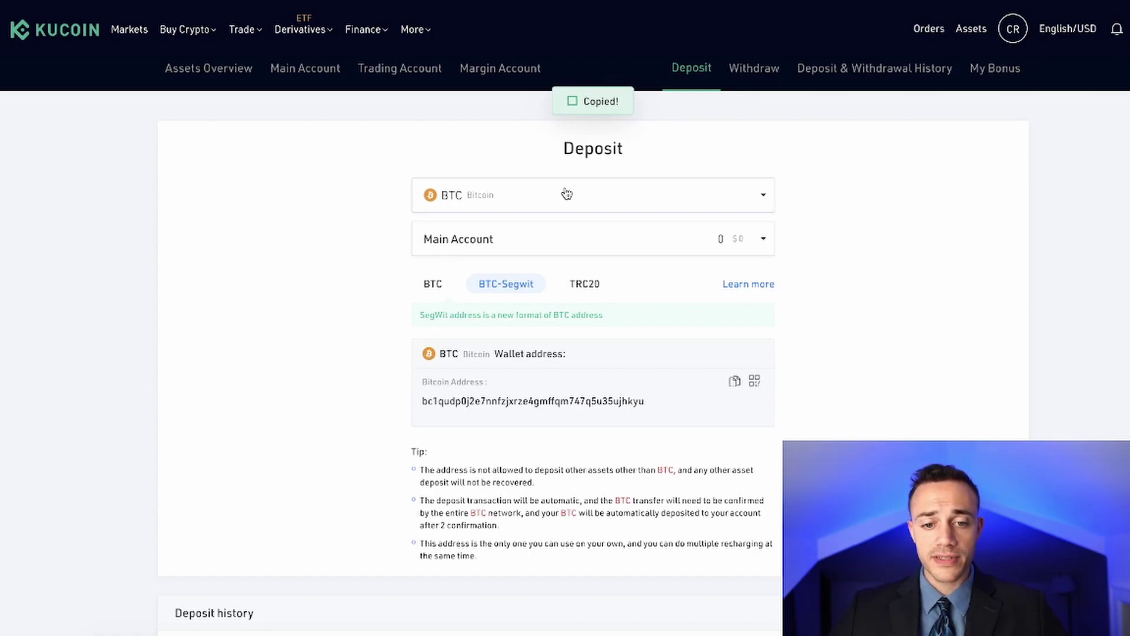
left_click(530, 200)
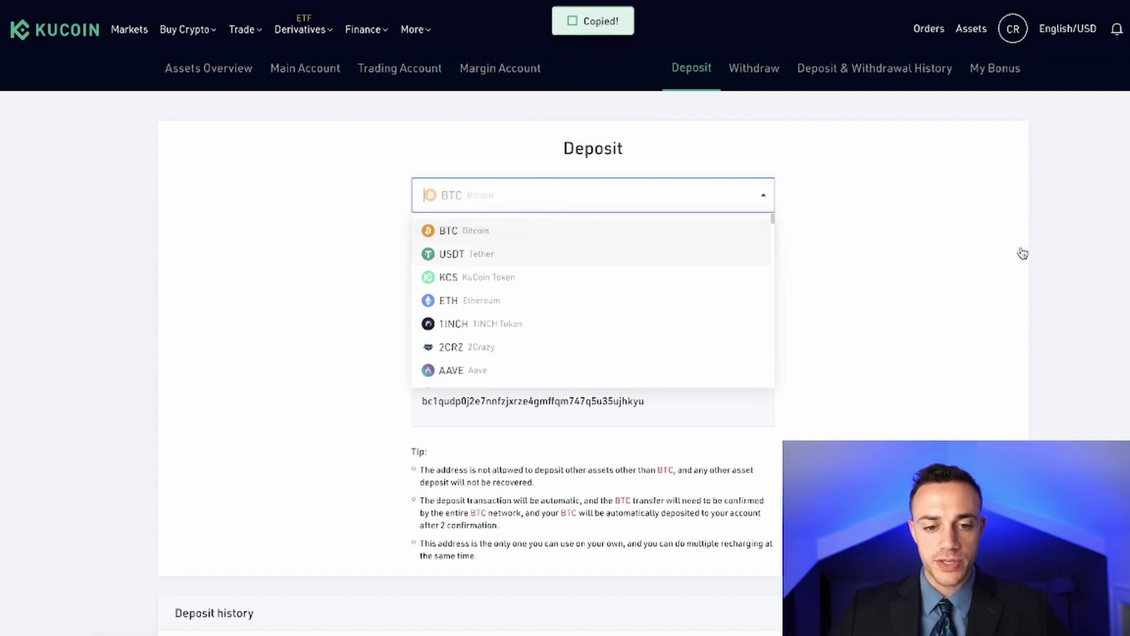
left_click(501, 254)
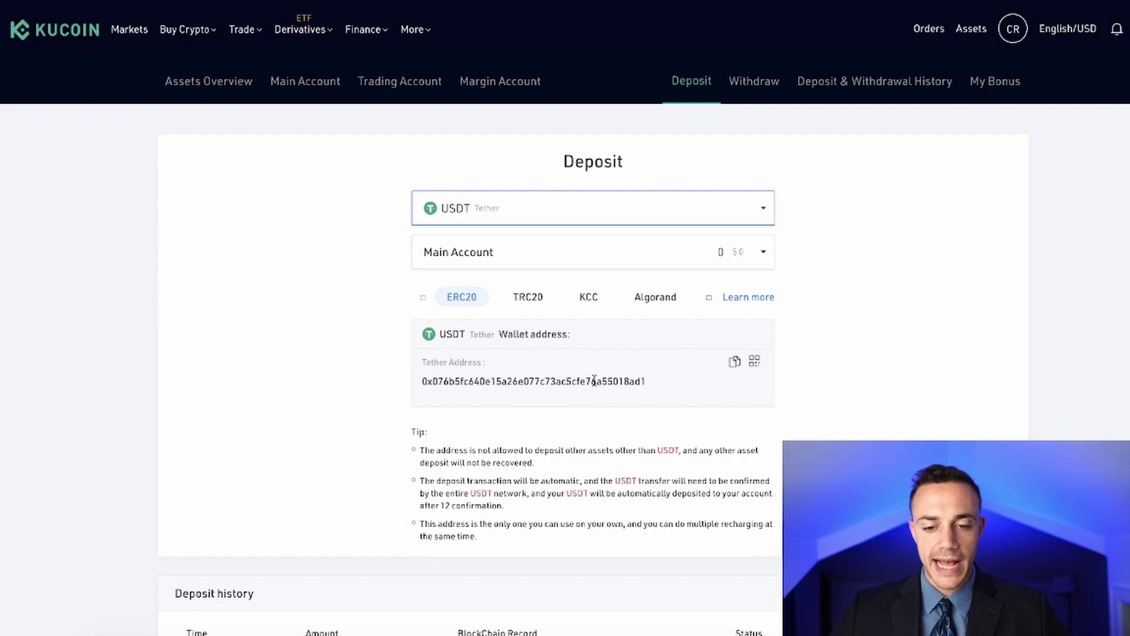
left_click(735, 362)
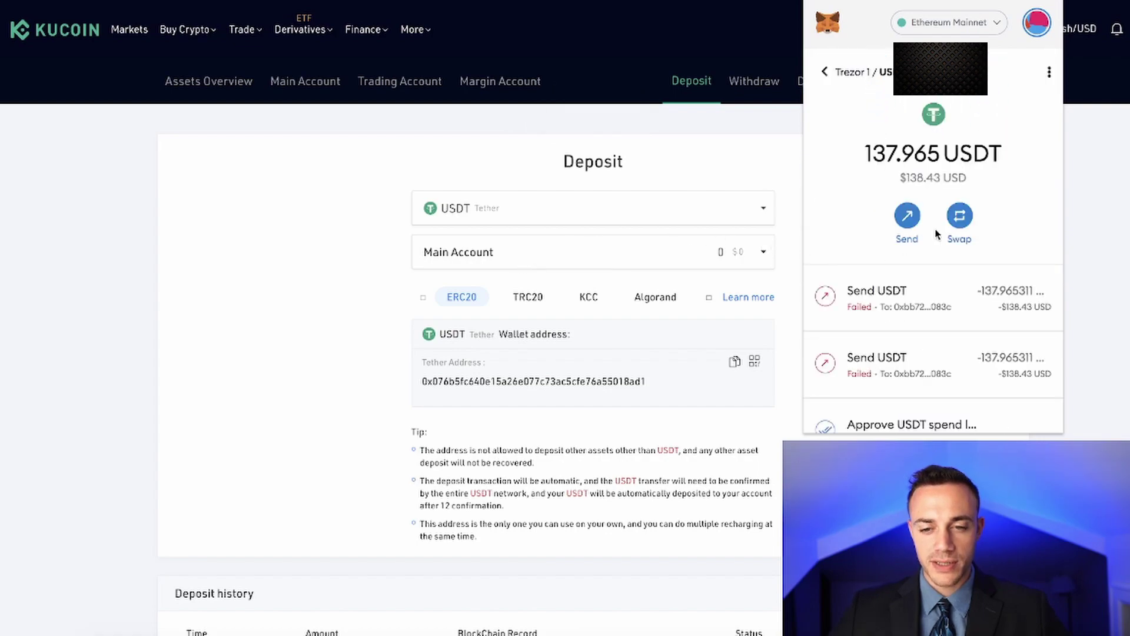
Step: Send 100 USDT from MetaMask to the pasted KuCoin address using the Fast fee
left_click(912, 218)
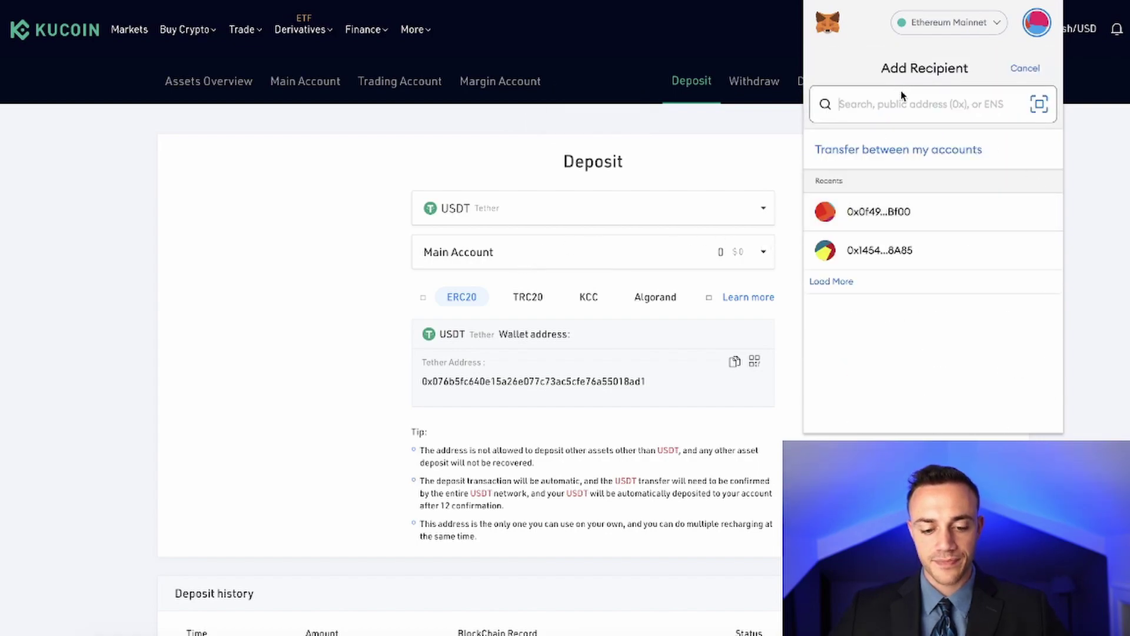
key("ctrl+v")
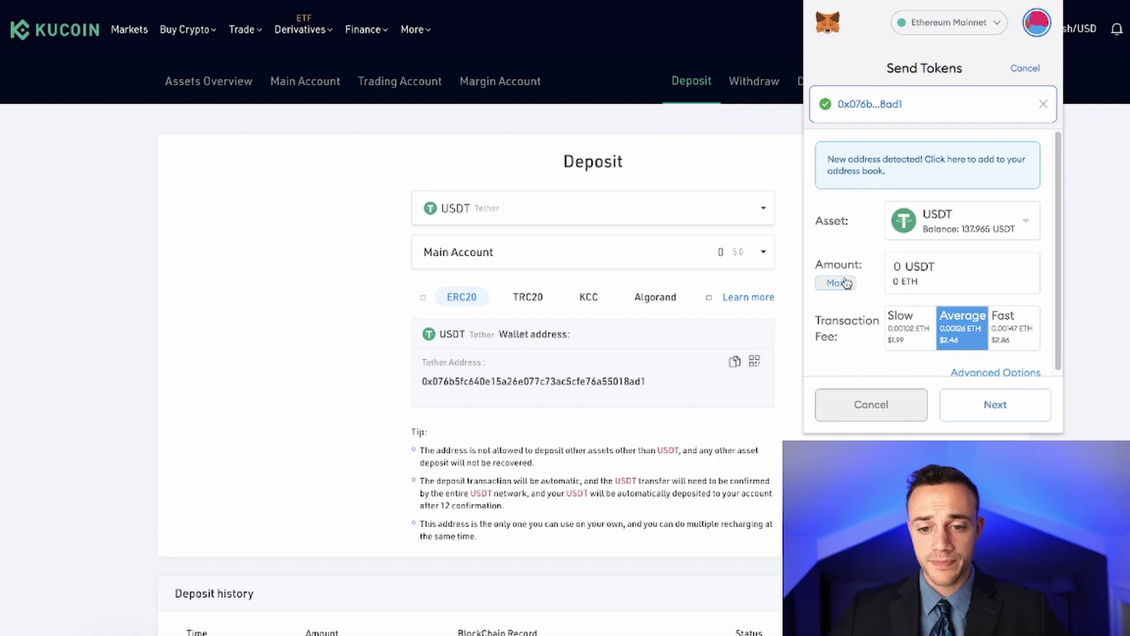
left_click(979, 263)
type("100")
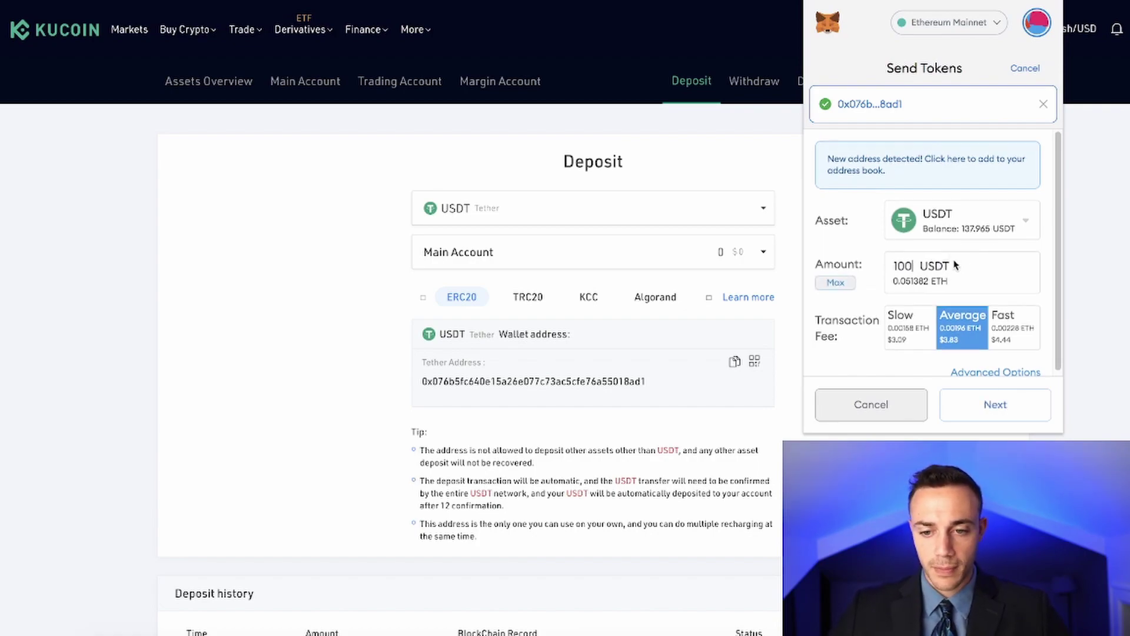
left_click(1012, 324)
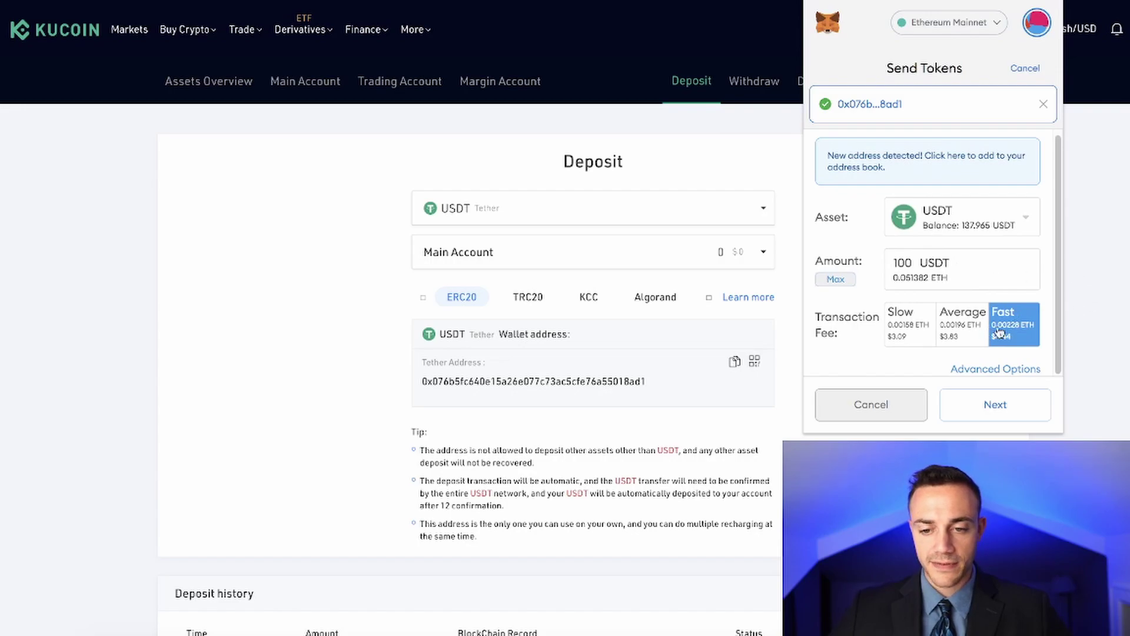
left_click(1009, 415)
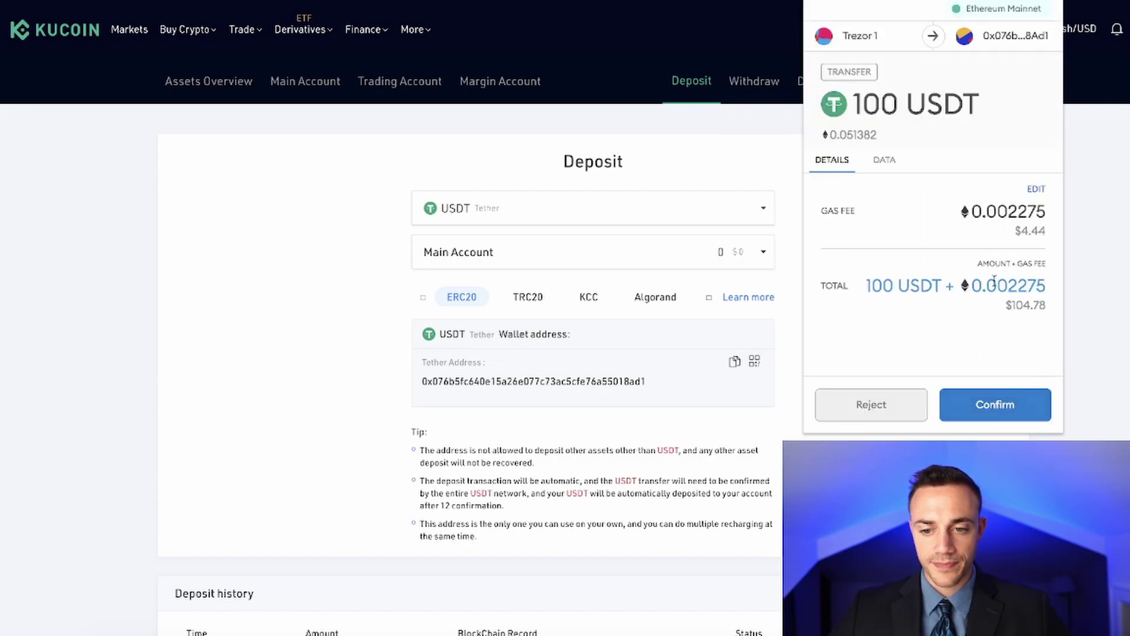
left_click(1001, 404)
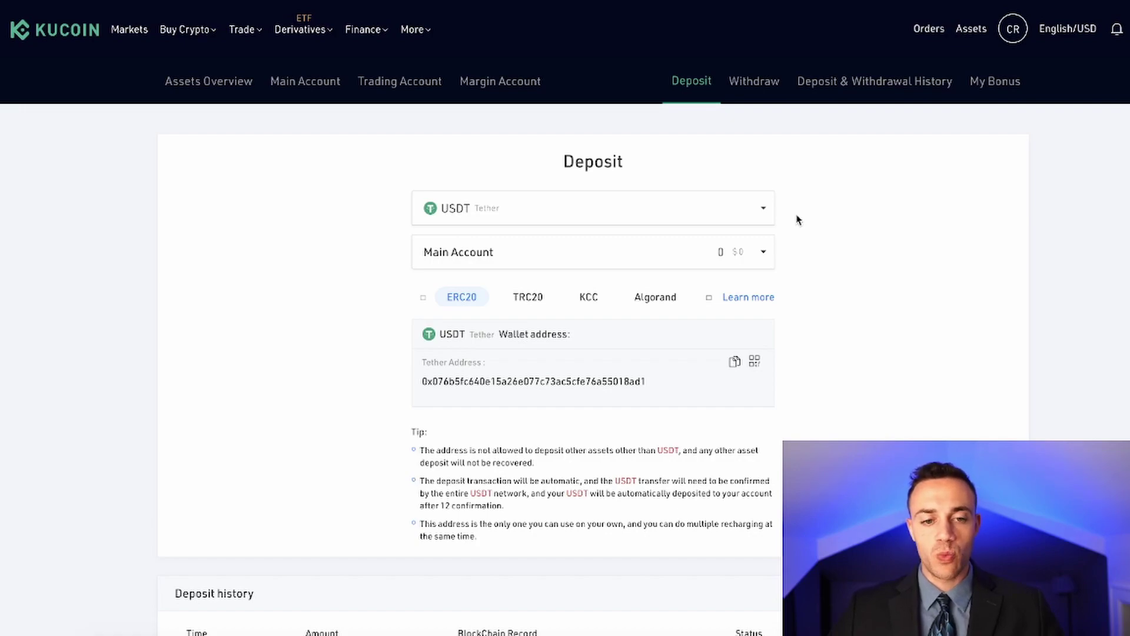
Step: Bring up the CR avatar's account dropdown over the Credit/Debit Card purchase page
mouse_move(176, 31)
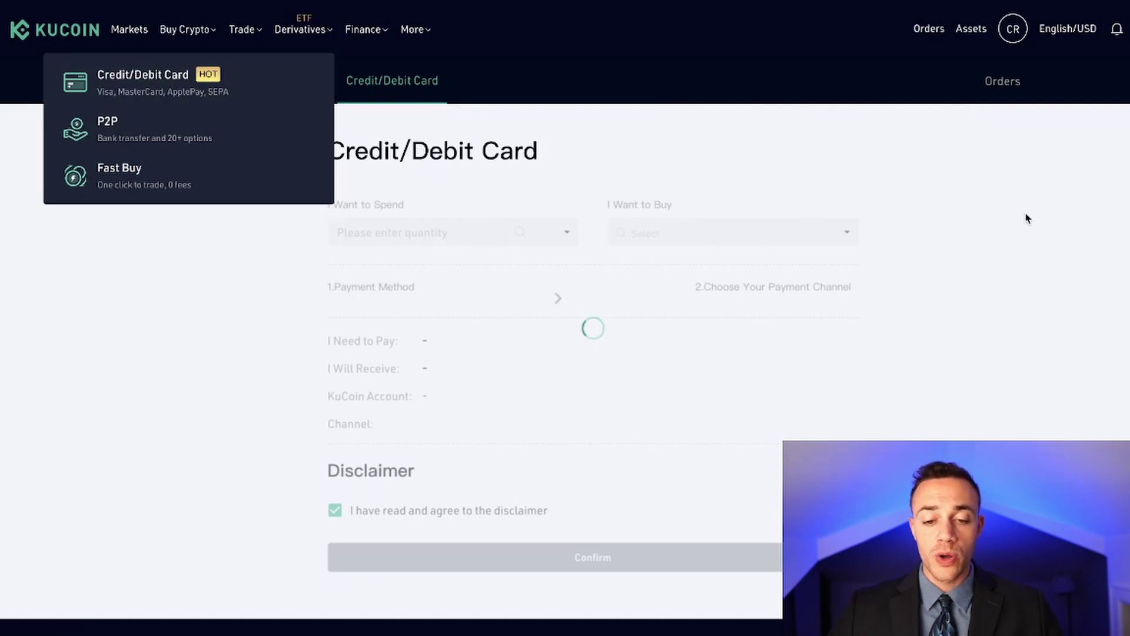
scroll(819, 156, "down", 8)
scroll(929, 141, "up", 8)
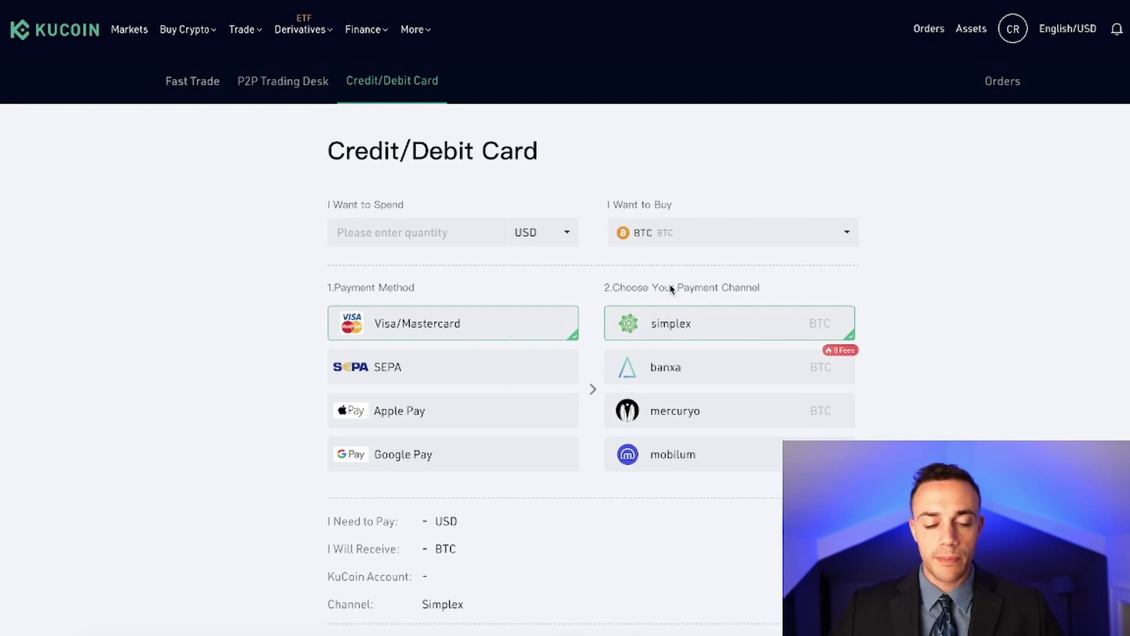
mouse_move(930, 39)
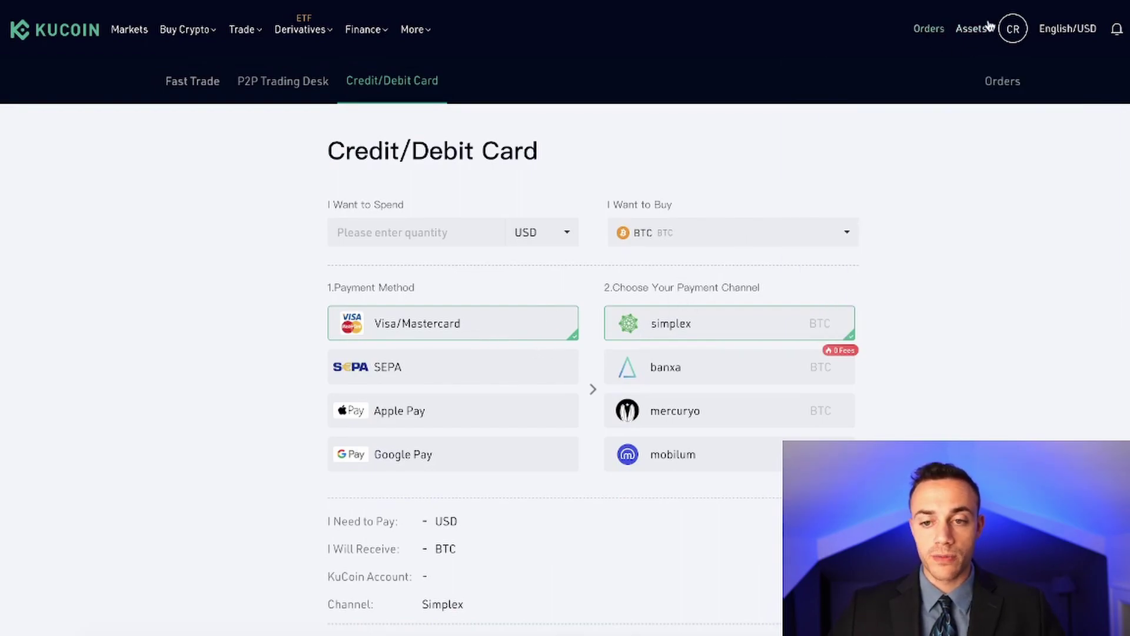
mouse_move(1005, 34)
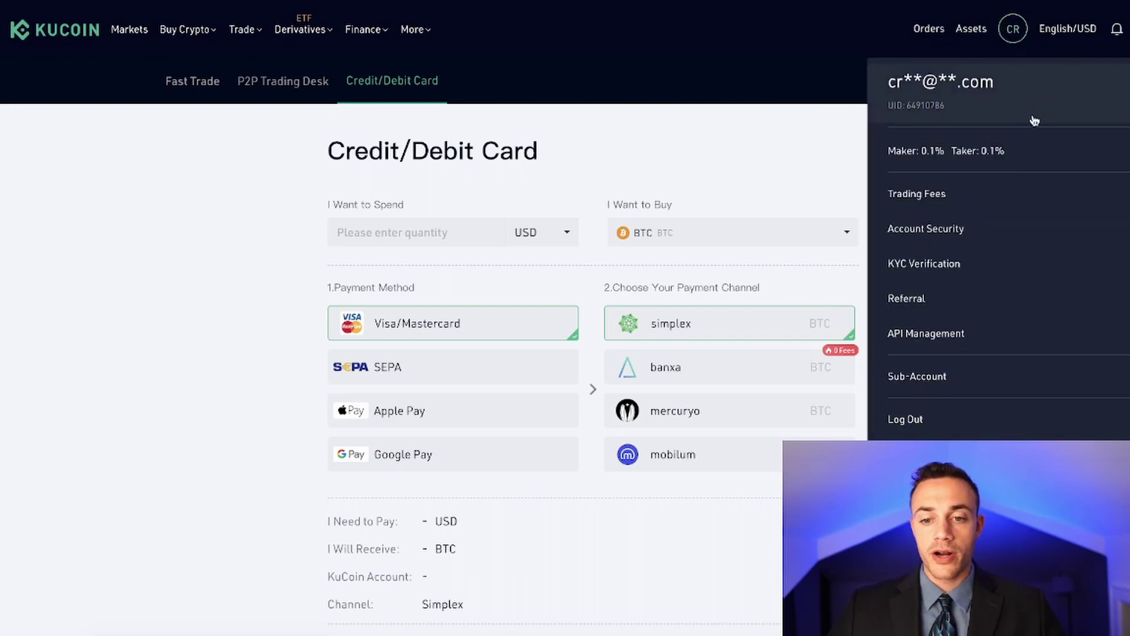
Step: Go to Account Security and start Google Verification setup from its Set button
left_click(953, 235)
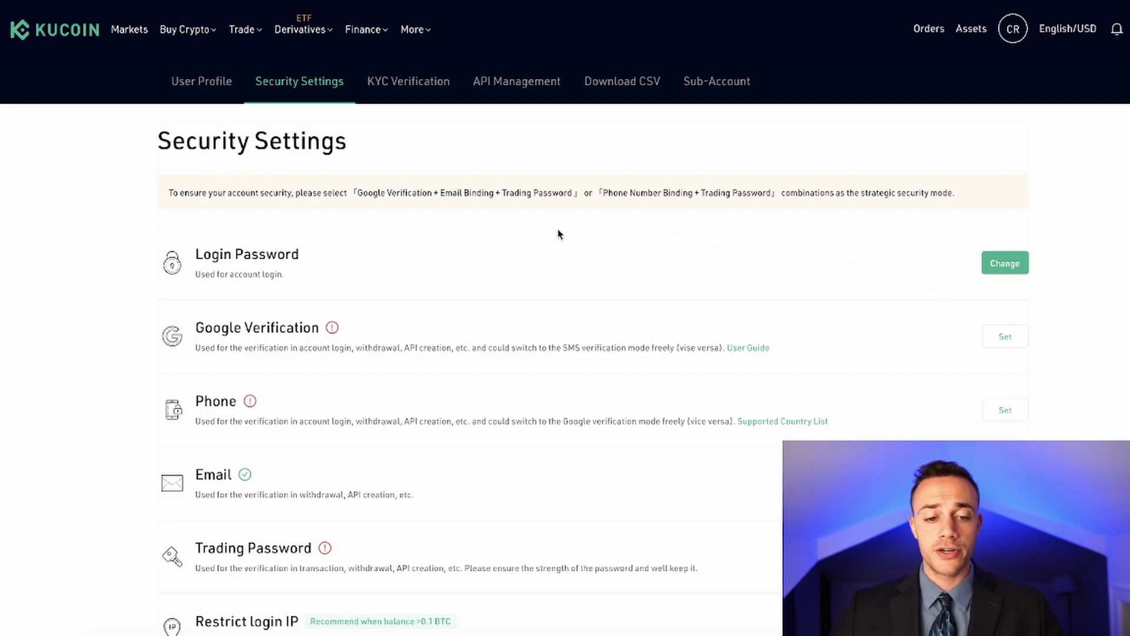
mouse_move(1009, 30)
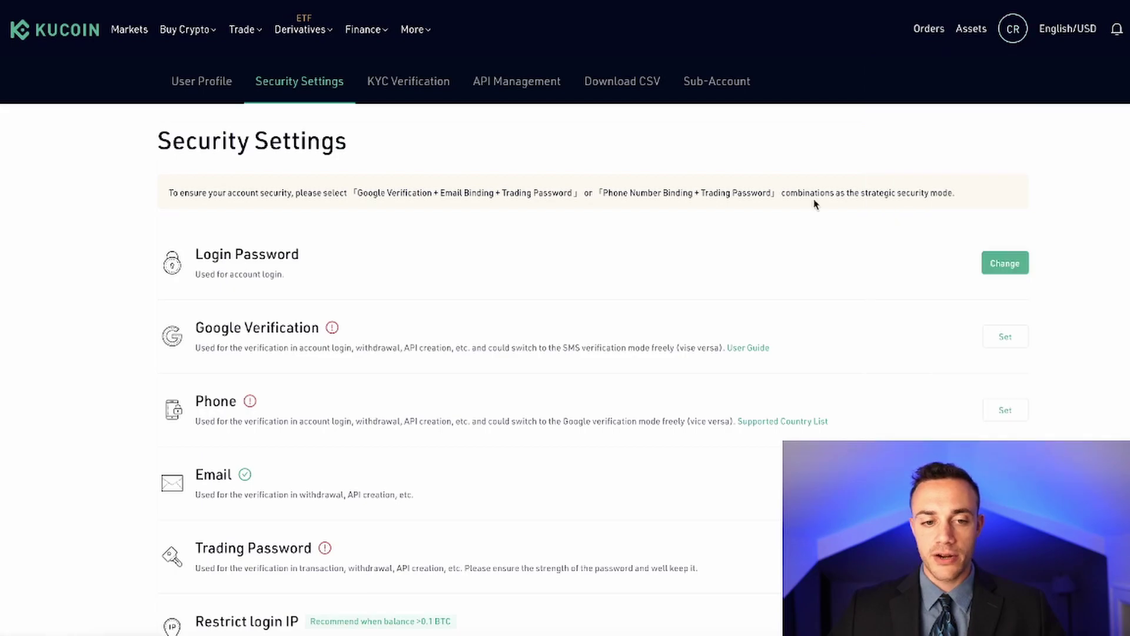
scroll(845, 182, "down", 1)
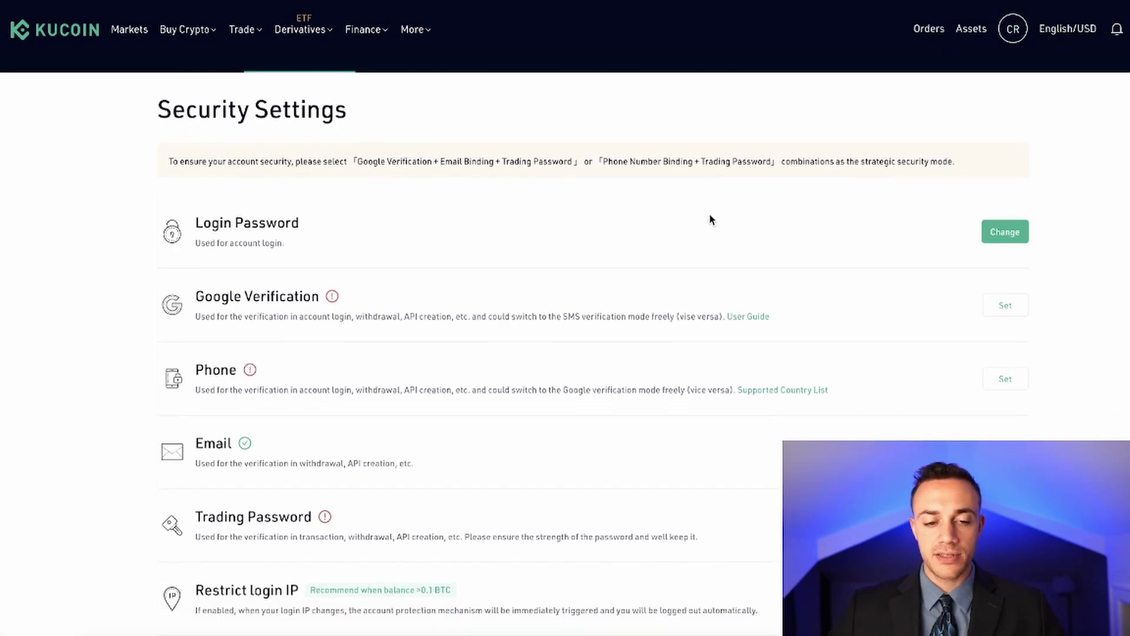
scroll(709, 220, "down", 2)
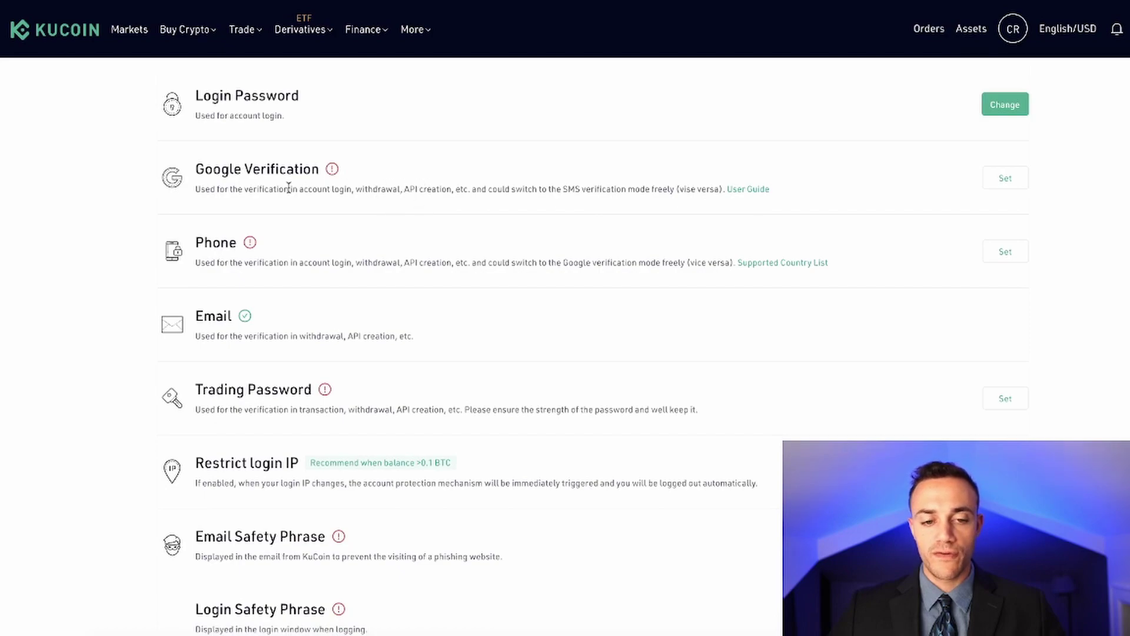
scroll(529, 189, "up", 1)
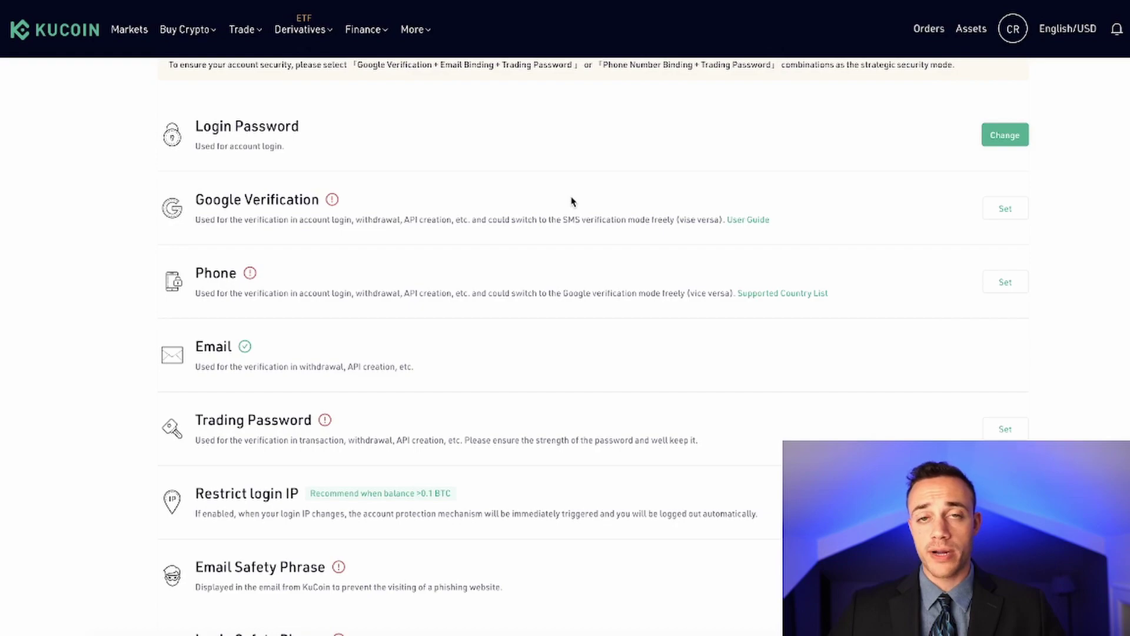
scroll(538, 240, "up", 2)
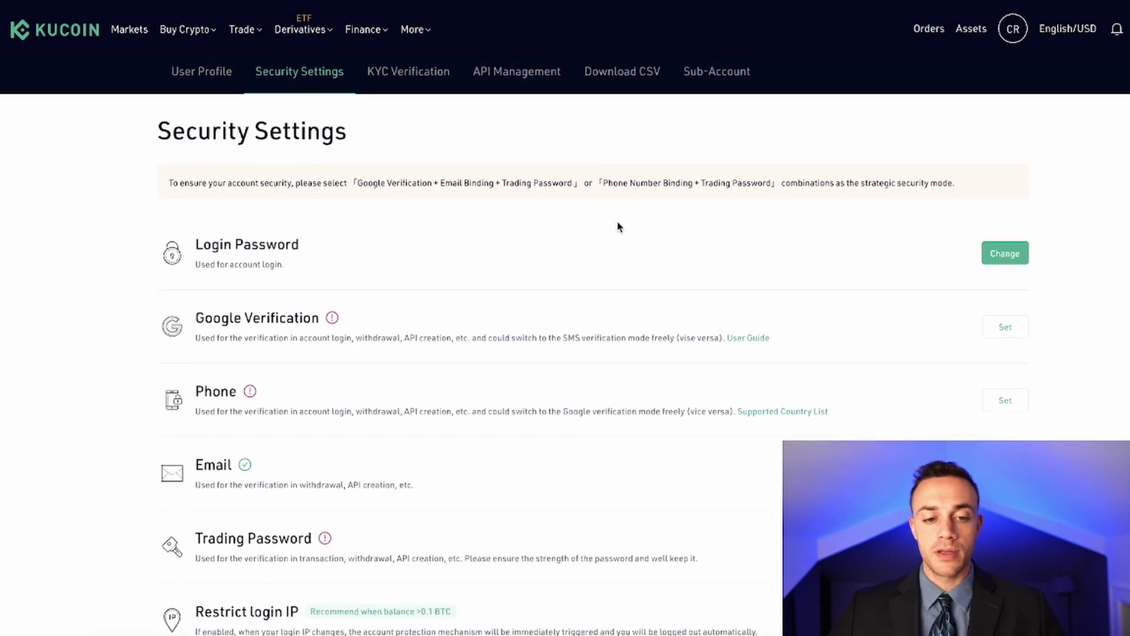
left_click(1006, 326)
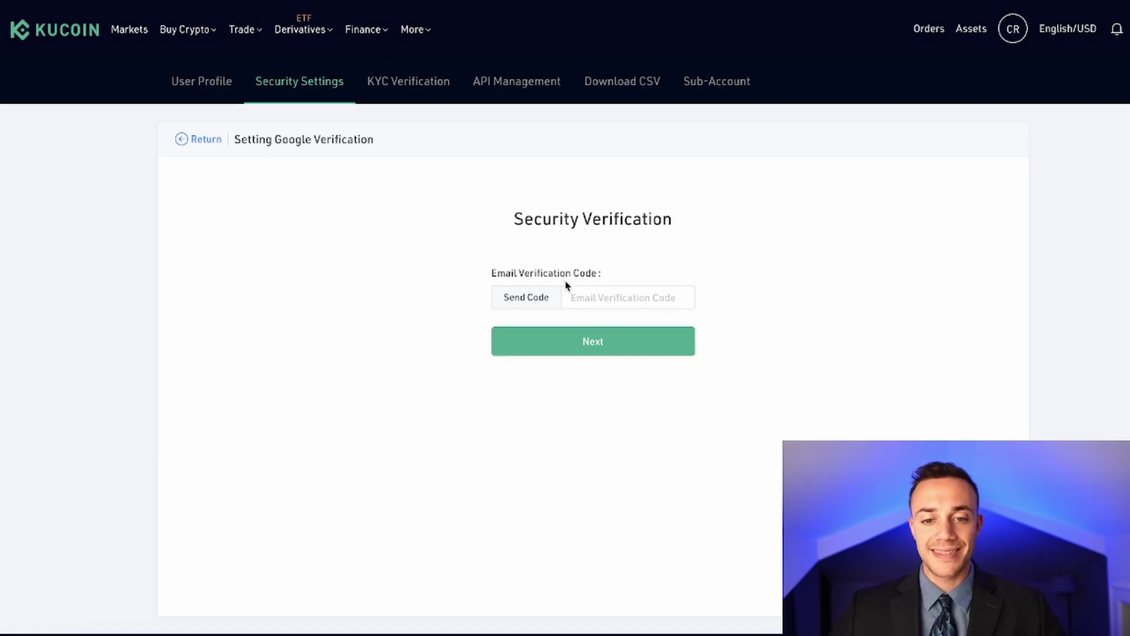
Step: Request the email code, enter the authenticator's 2-FA code and activate Google Verification
left_click(539, 297)
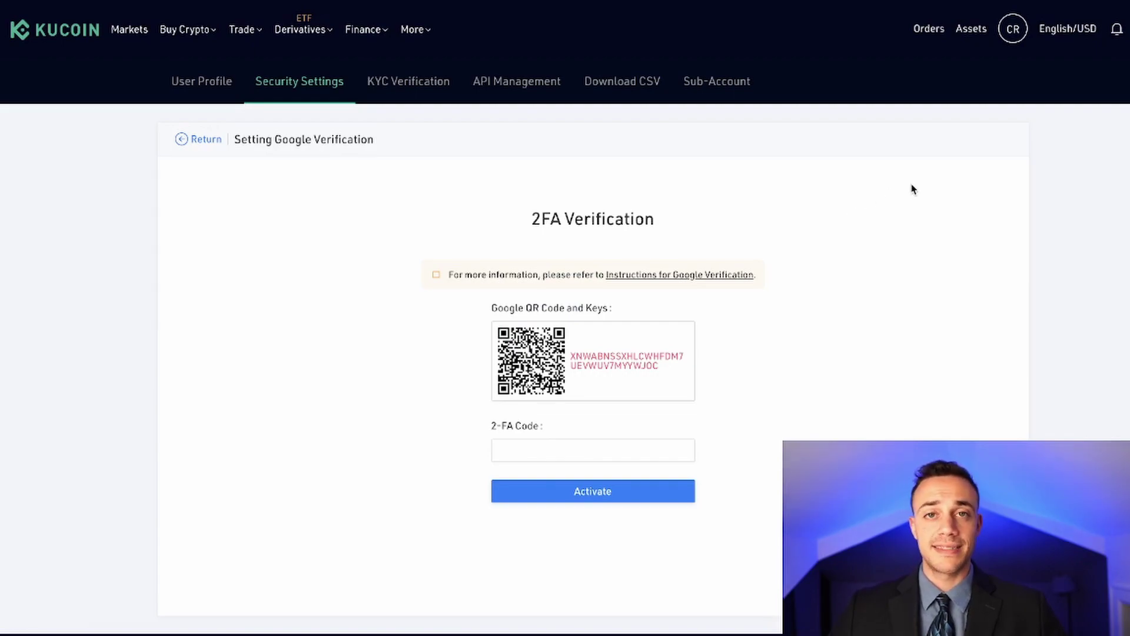
left_click(577, 451)
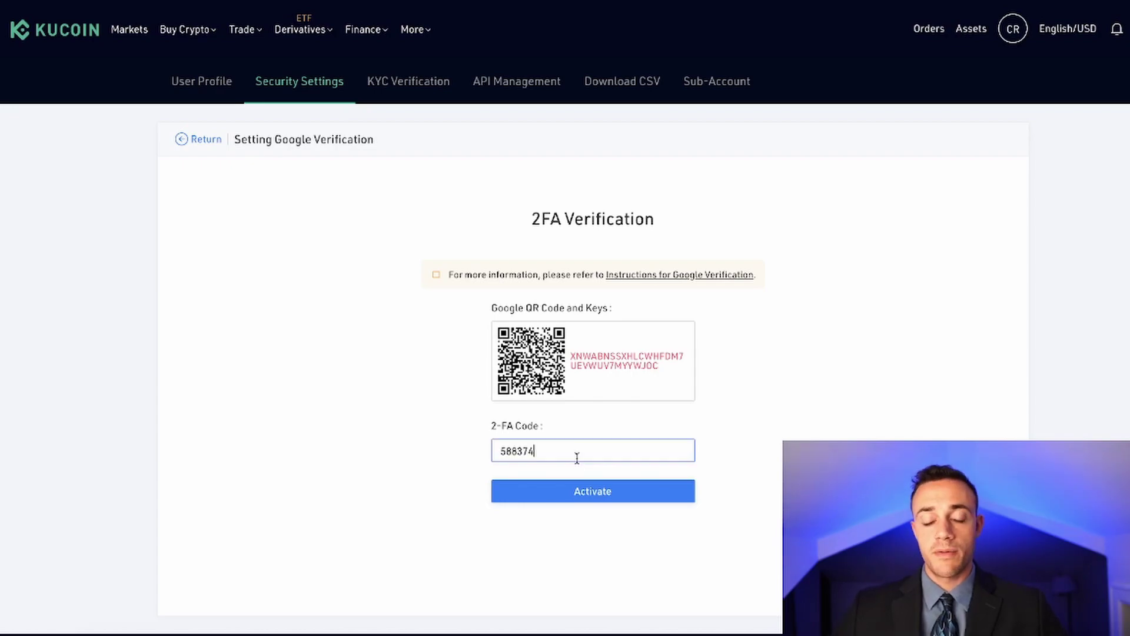
left_click(592, 499)
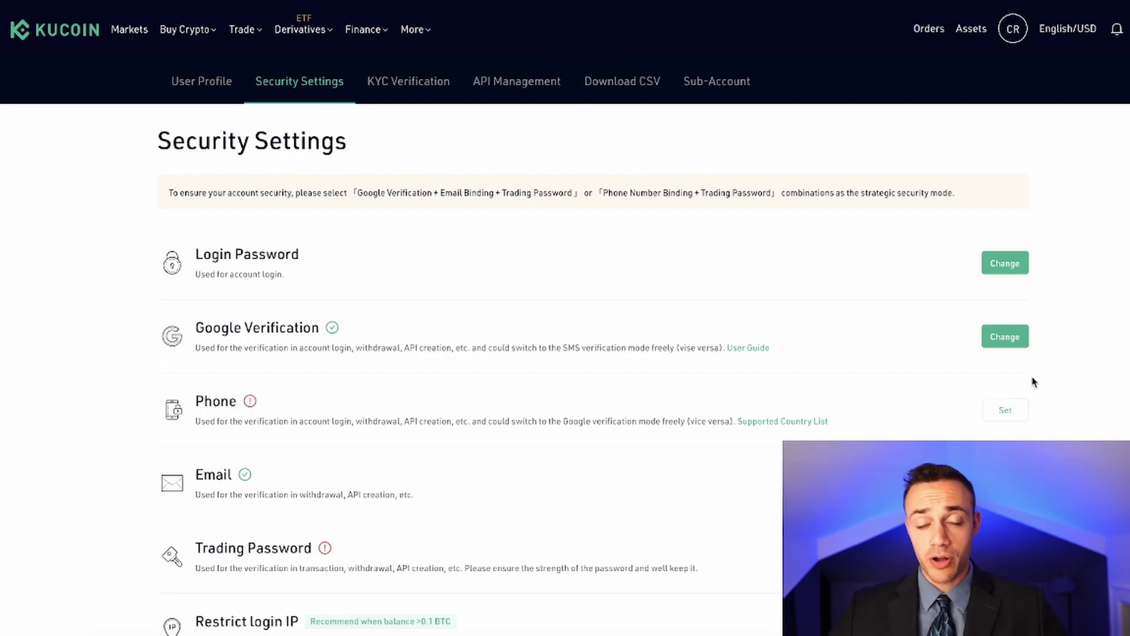
scroll(892, 372, "down", 2)
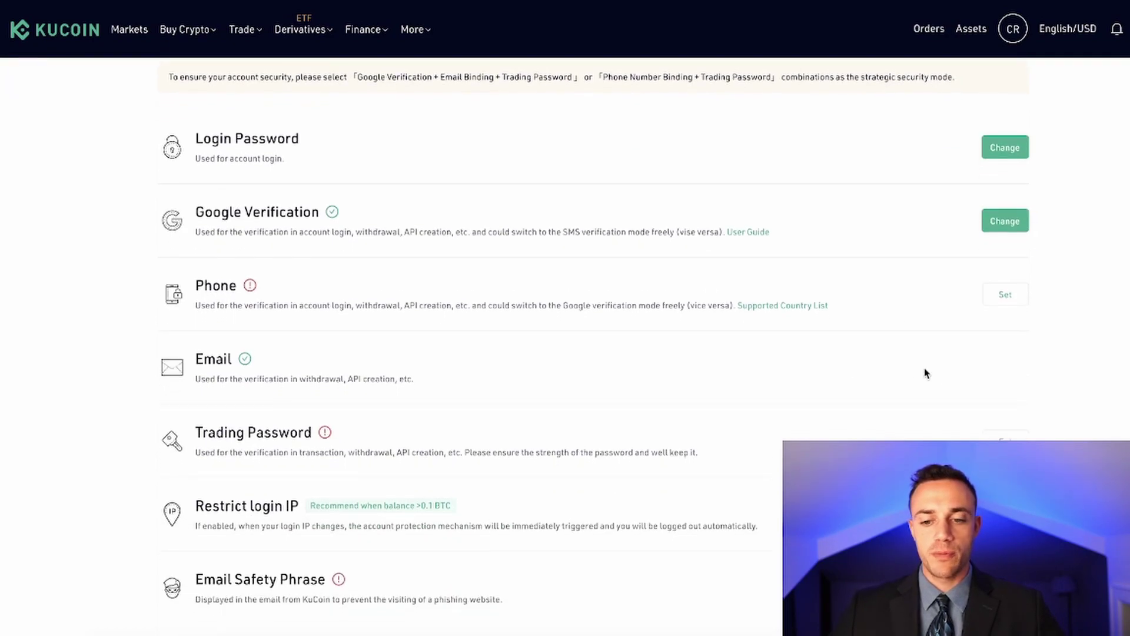
Step: Verify with the 2-FA code and save a new six-digit trading password
left_click(1005, 437)
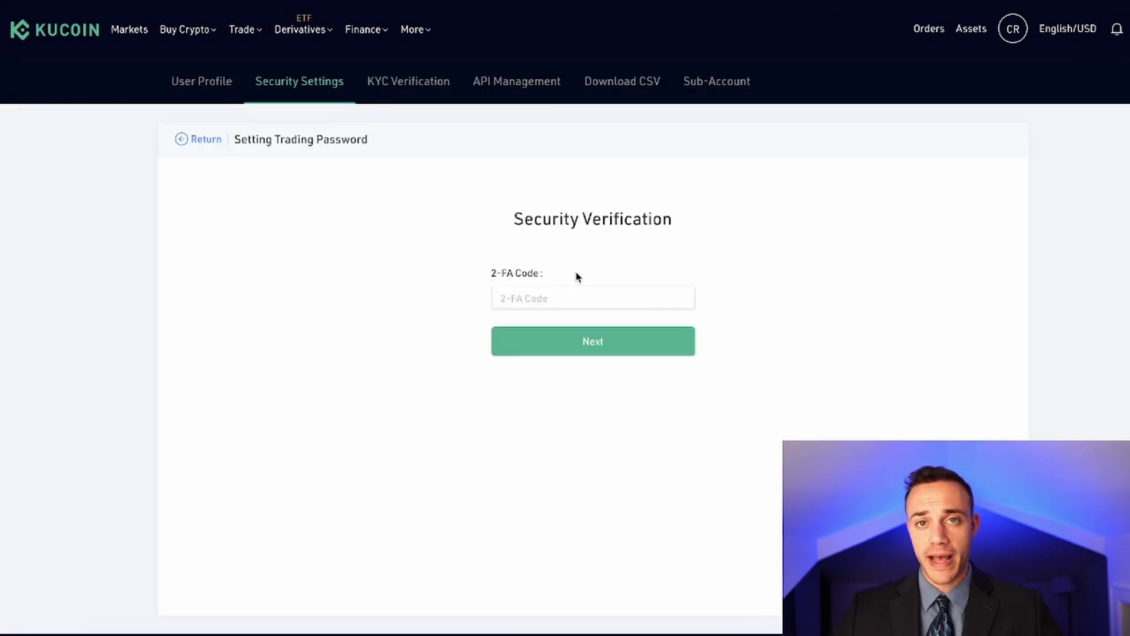
left_click(568, 295)
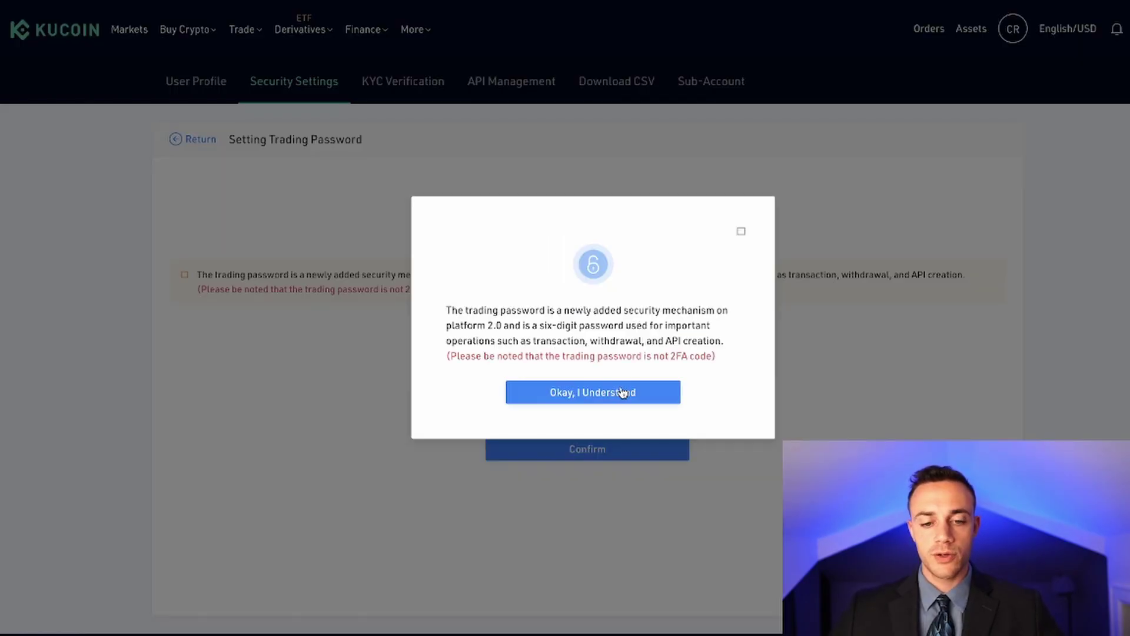
left_click(615, 391)
left_click(598, 347)
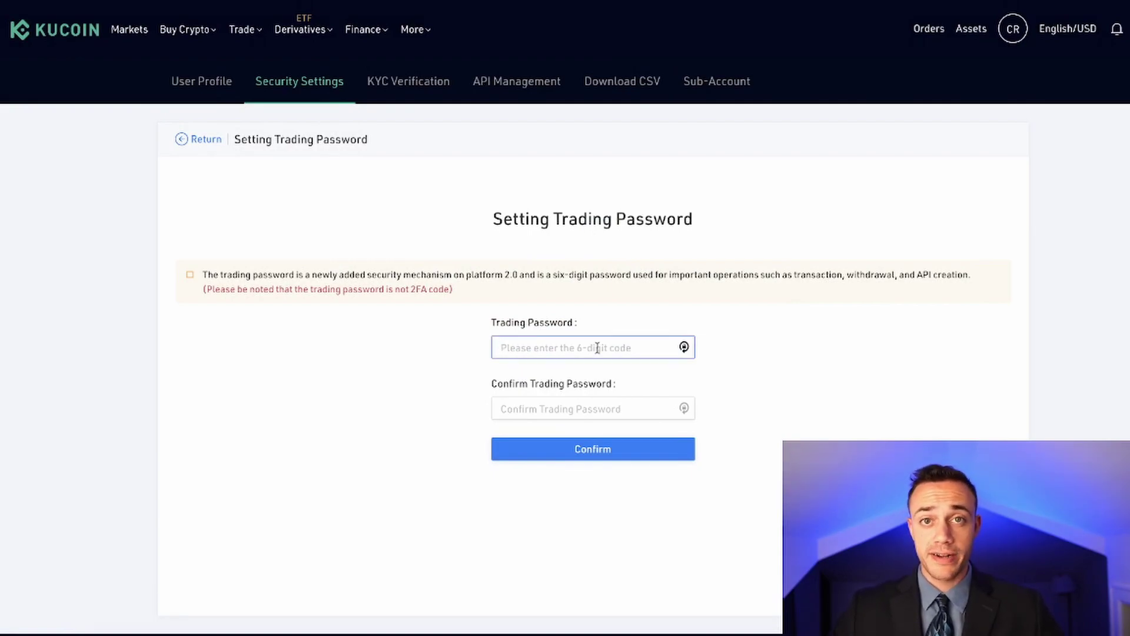
left_click(586, 449)
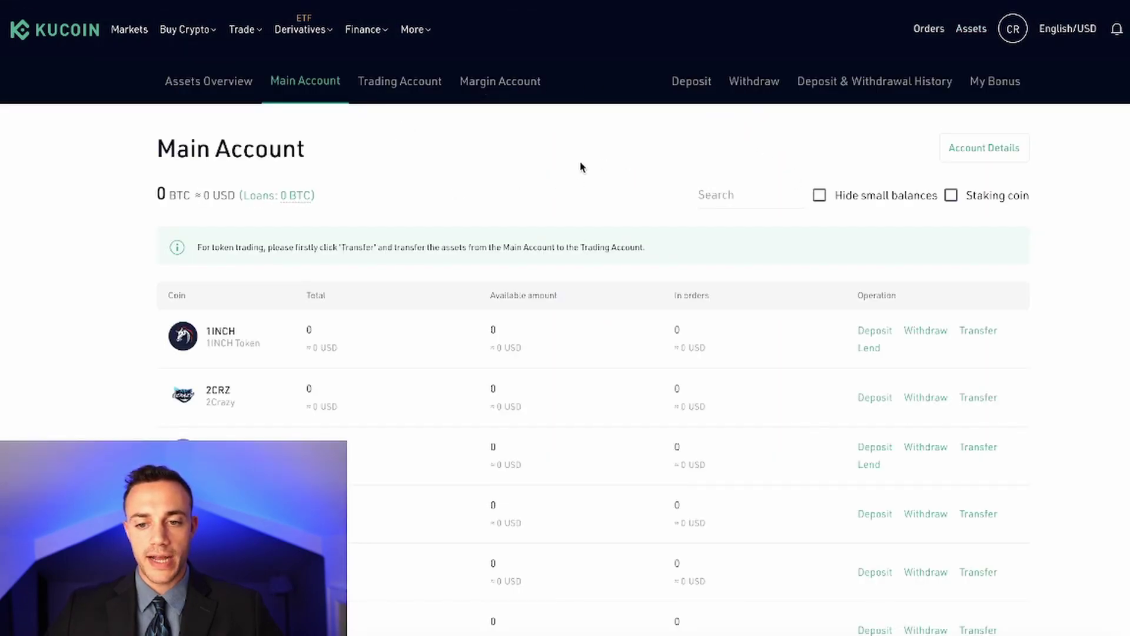
mouse_move(416, 48)
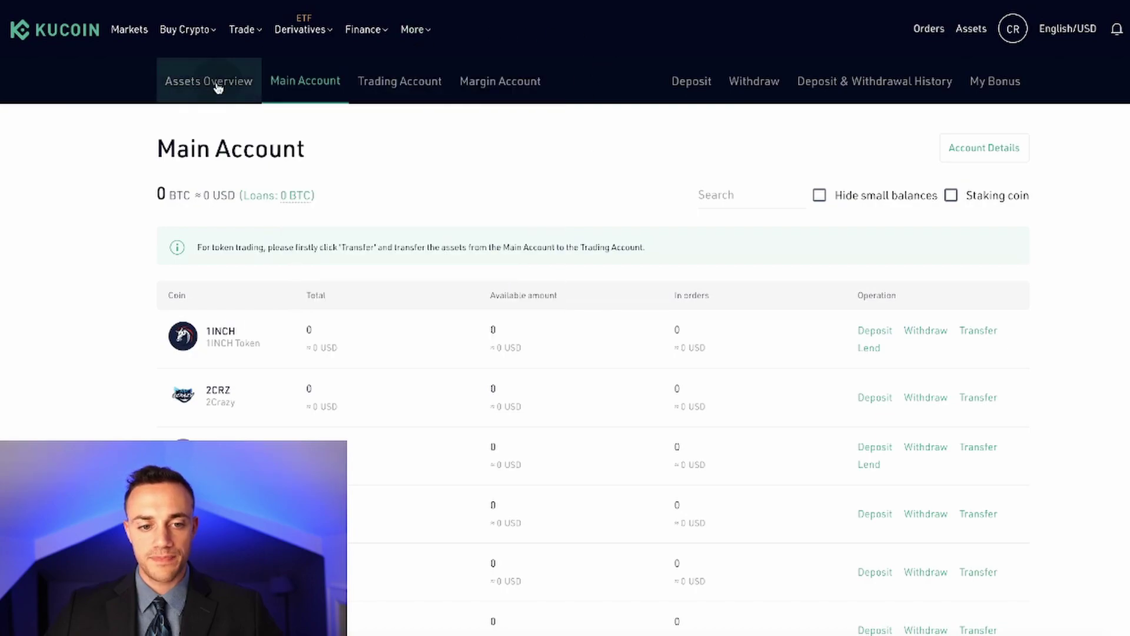
left_click(243, 97)
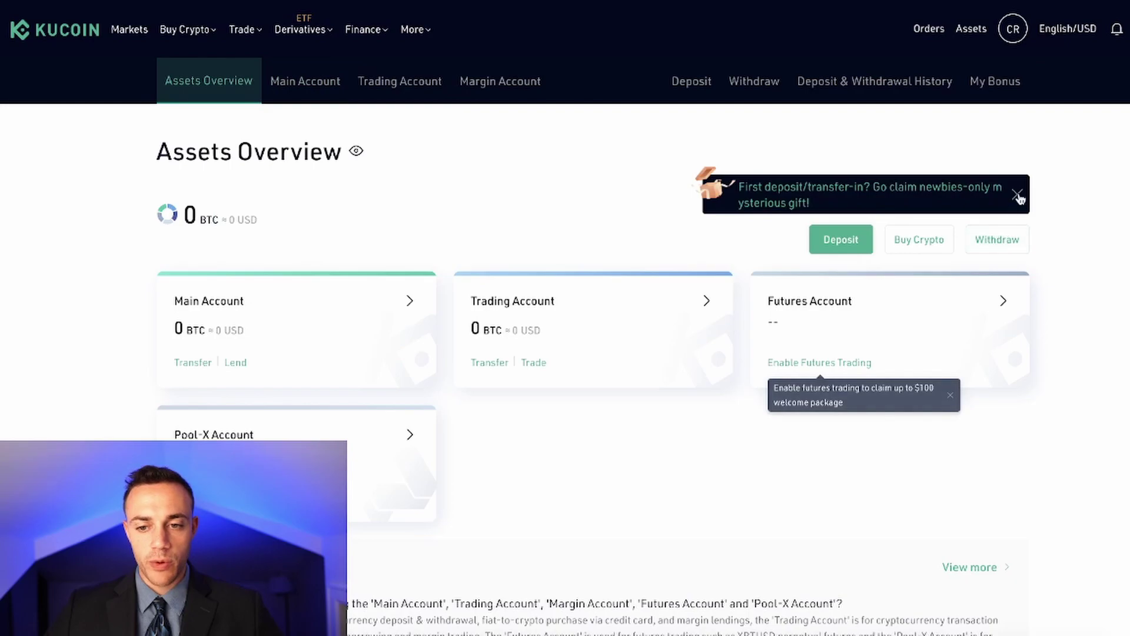
left_click(1018, 194)
scroll(507, 265, "down", 2)
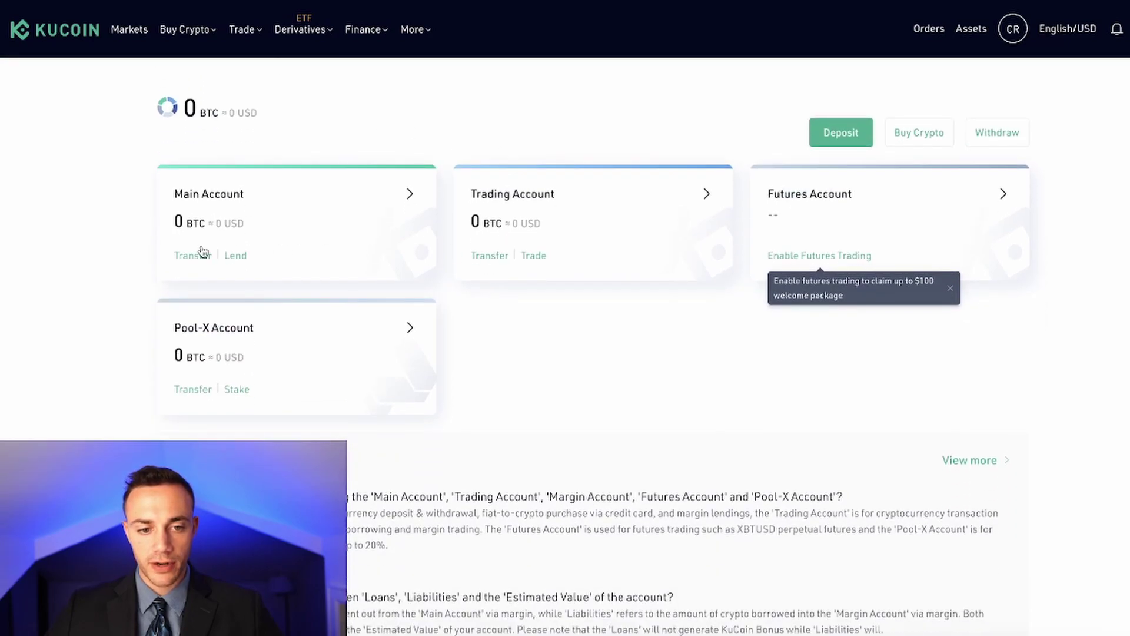
left_click(497, 259)
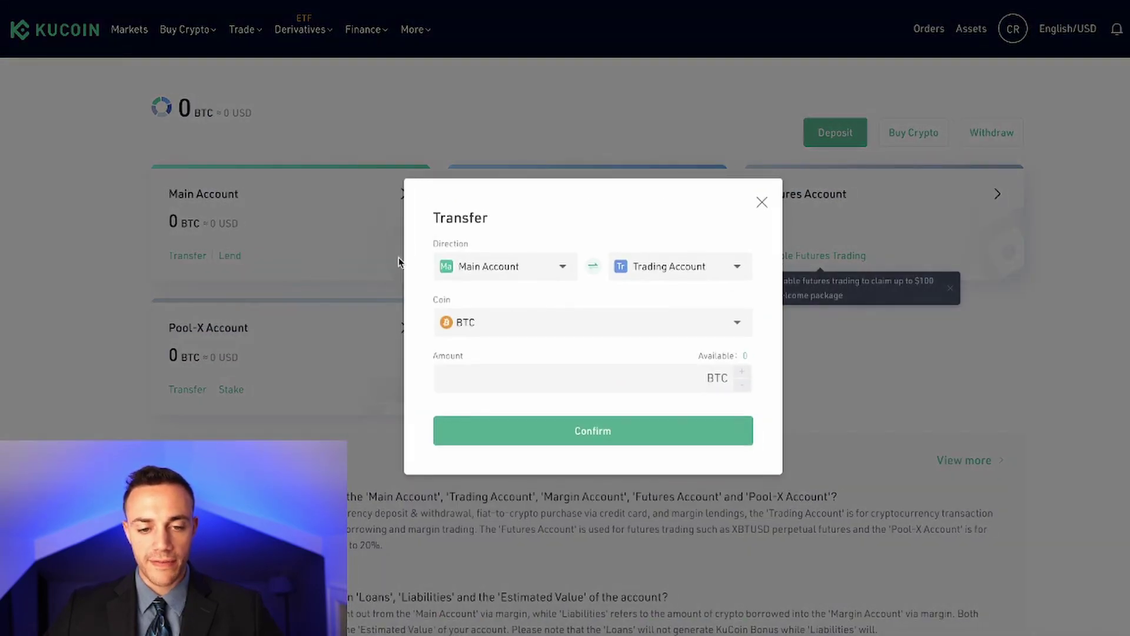
left_click(733, 266)
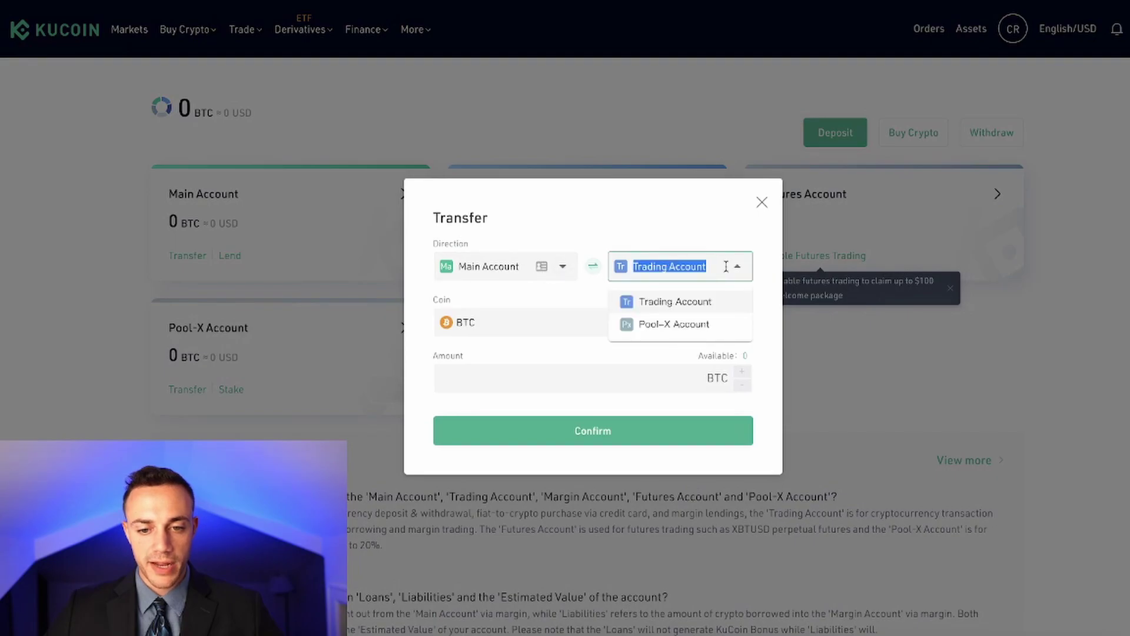
scroll(666, 303, "down", 3)
scroll(659, 303, "down", 2)
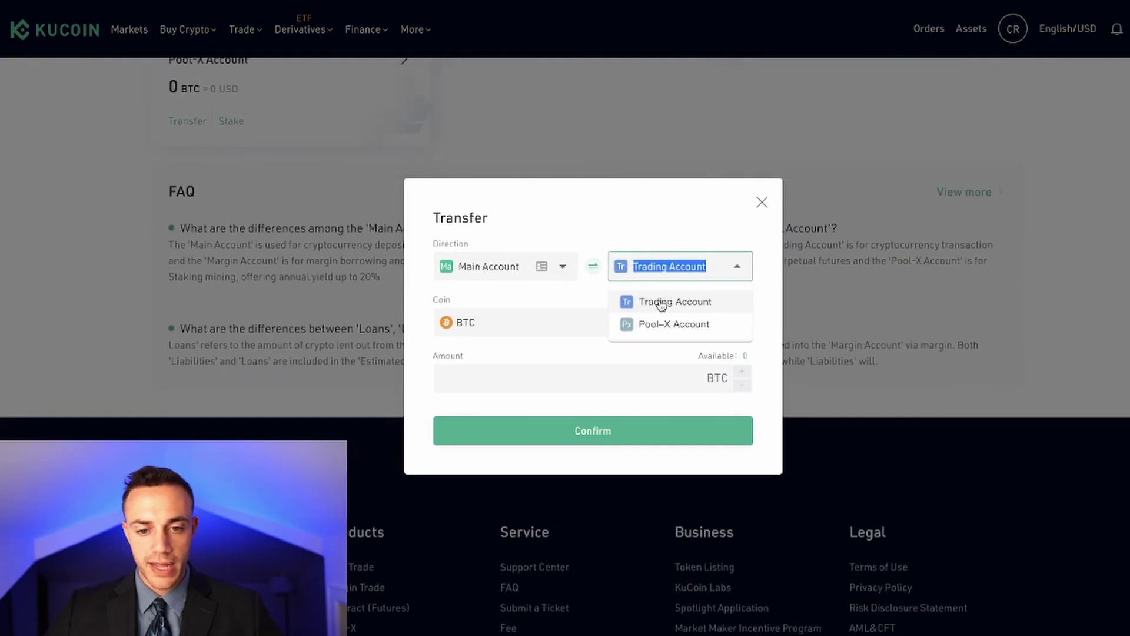
left_click(692, 253)
scroll(630, 252, "up", 5)
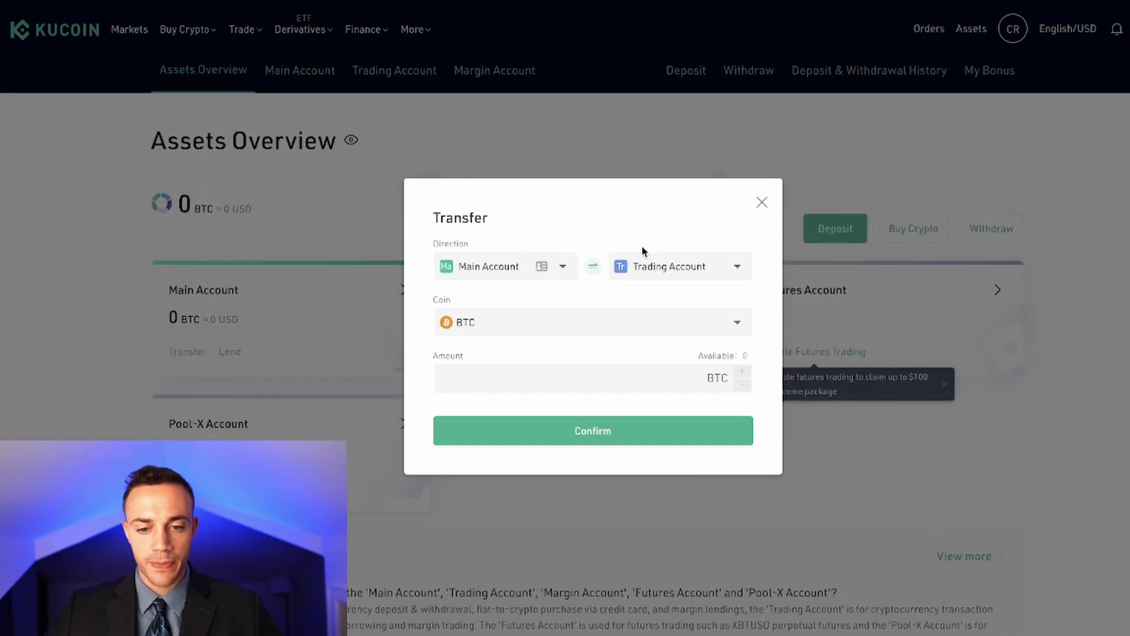
left_click(737, 323)
left_click(738, 323)
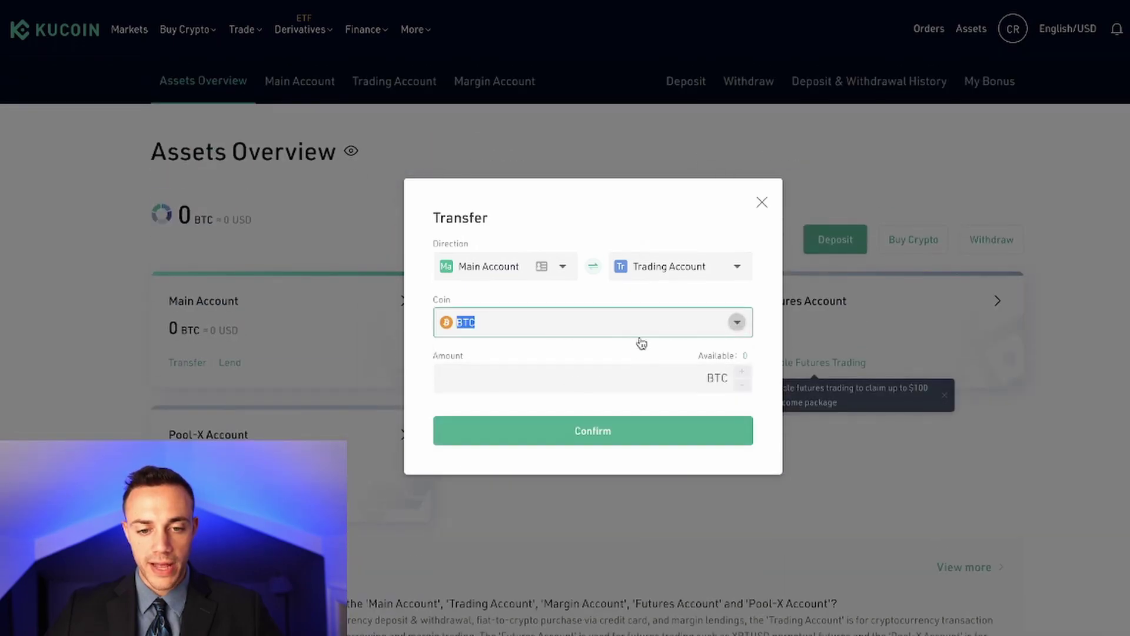
left_click(538, 332)
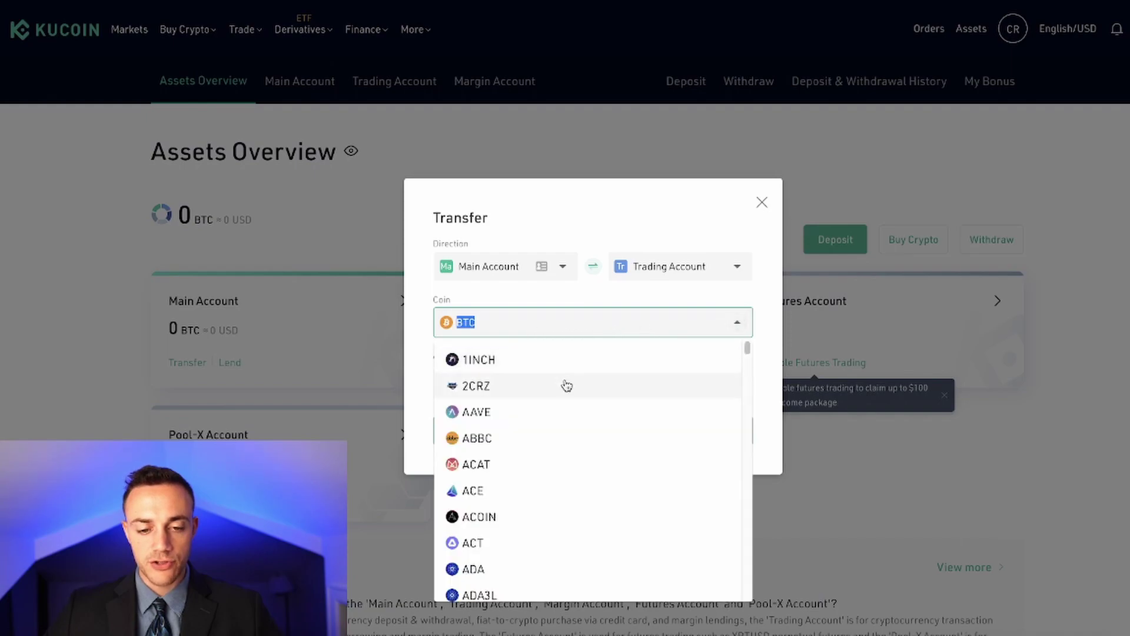
scroll(566, 386, "down", 10)
scroll(566, 383, "up", 10)
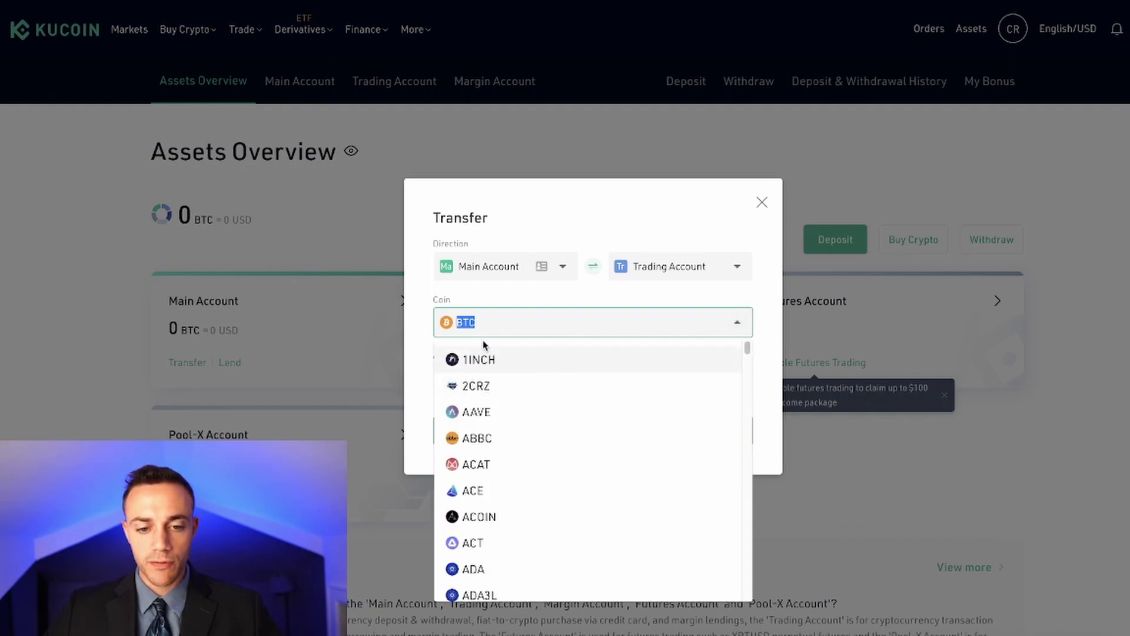
left_click(606, 231)
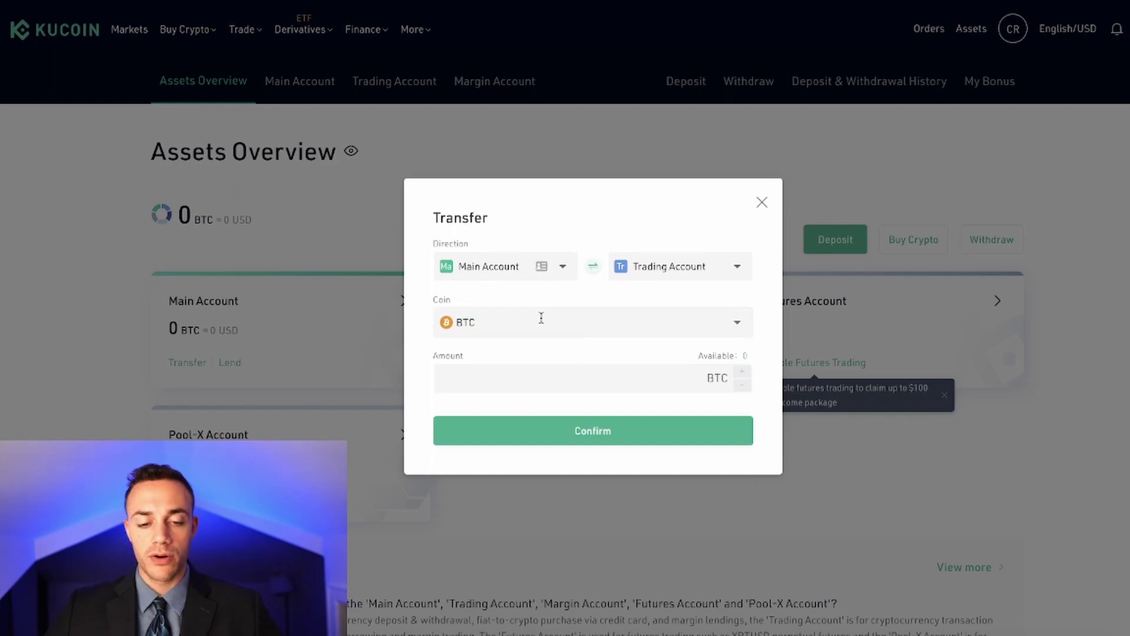
left_click(569, 376)
type("1")
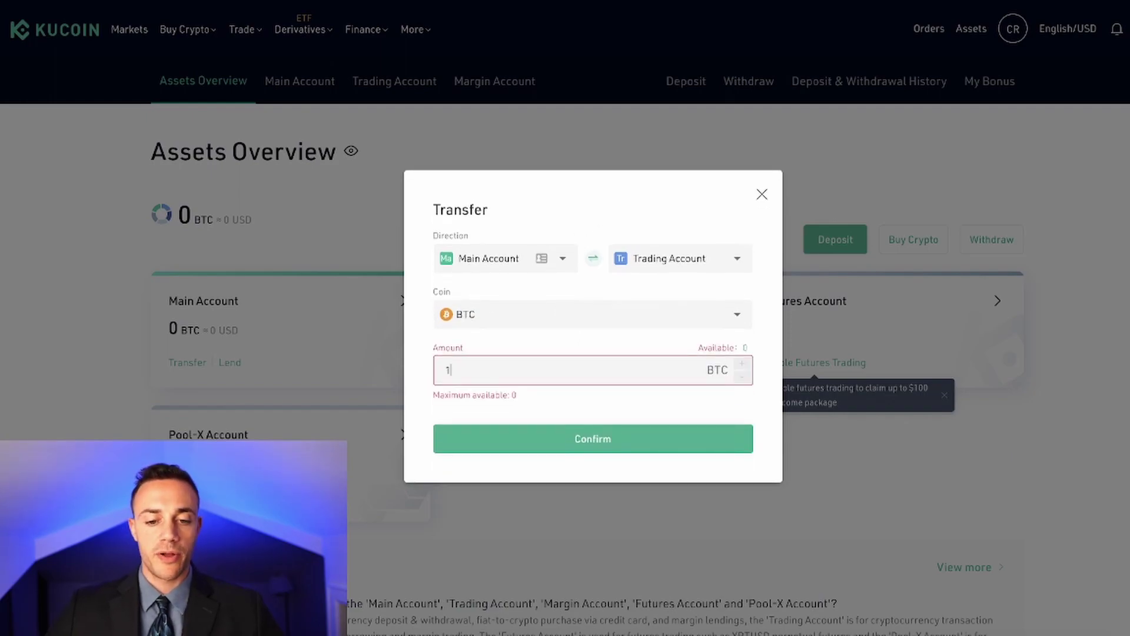
left_click(598, 437)
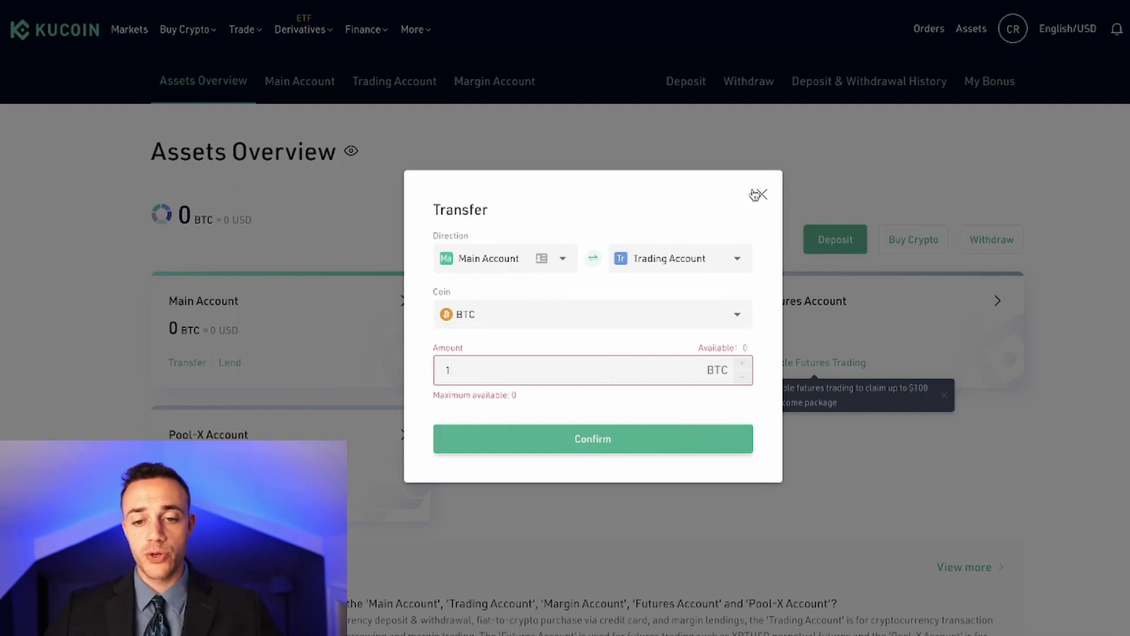
left_click(760, 162)
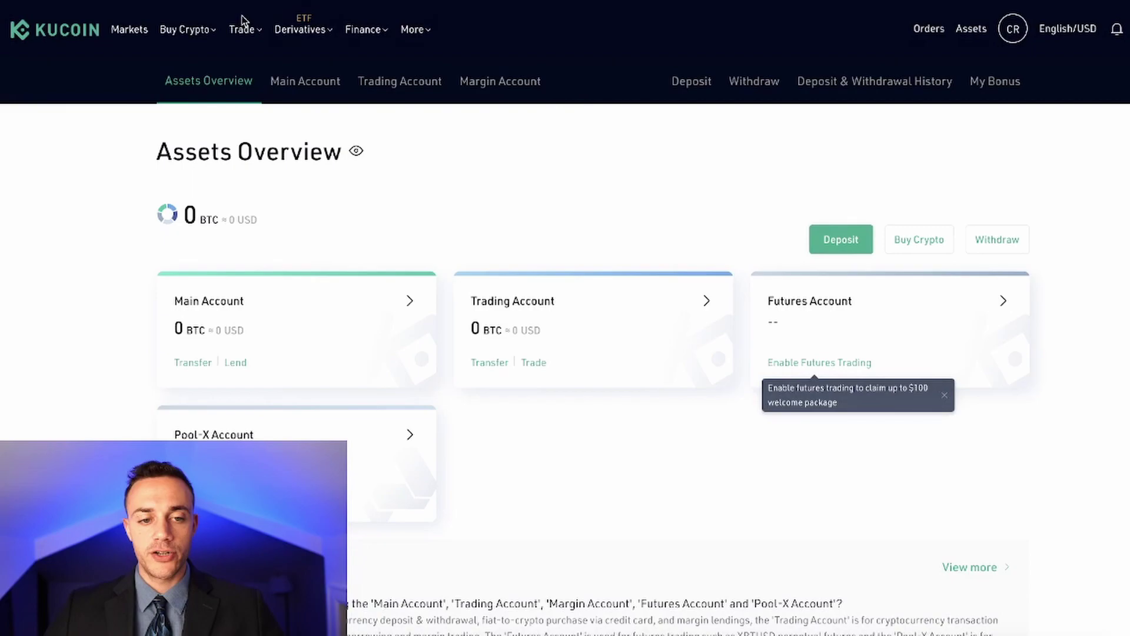
Step: Go to the Spot Markets listing from the top navigation bar
mouse_move(257, 42)
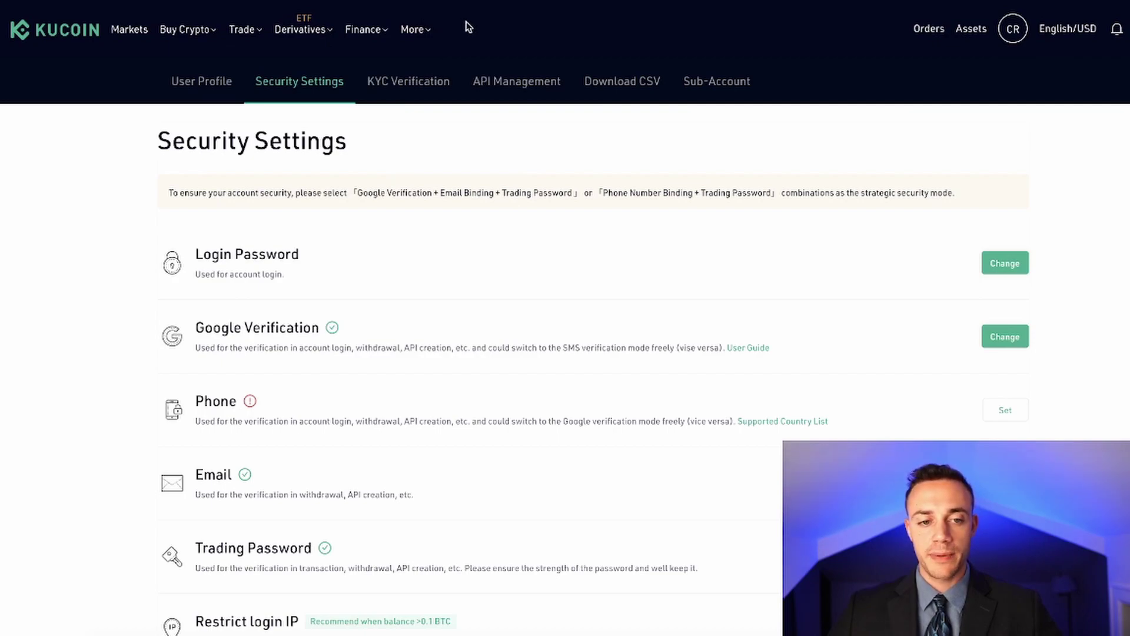
left_click(134, 32)
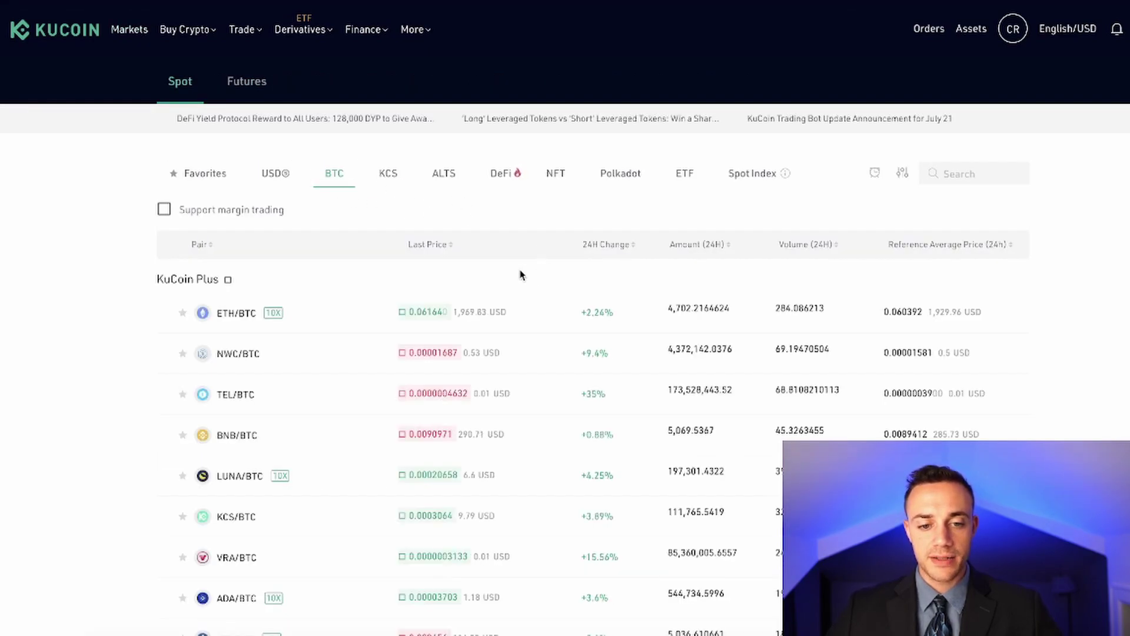
Step: Scroll through the BTC spot market pairs listing
scroll(517, 271, "down", 3)
scroll(492, 273, "up", 3)
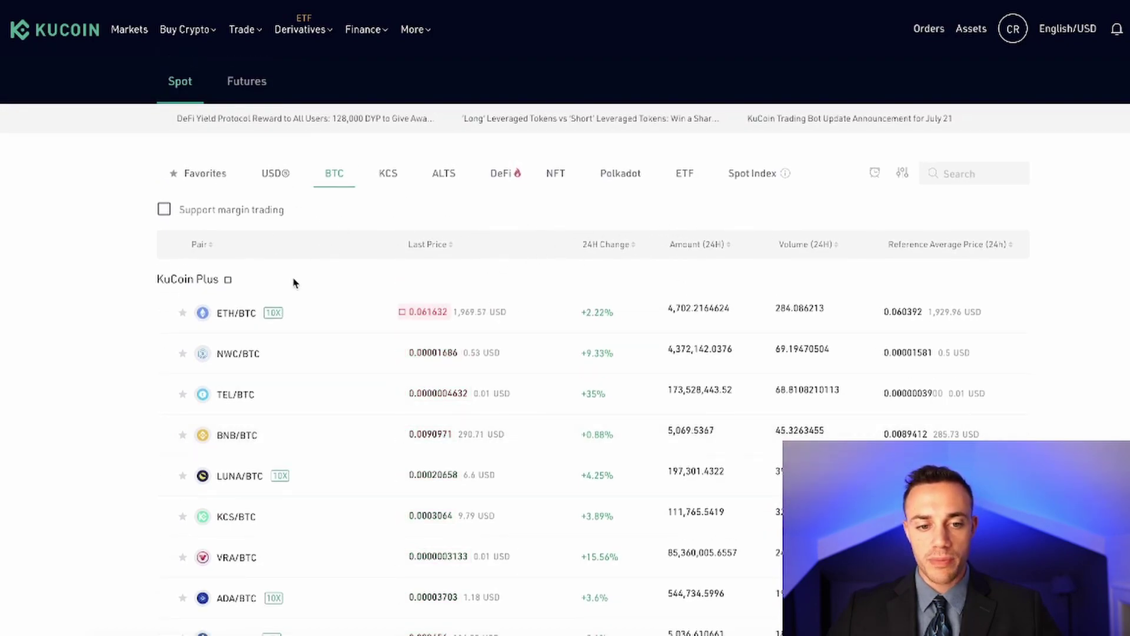
scroll(318, 412, "down", 2)
scroll(328, 394, "up", 2)
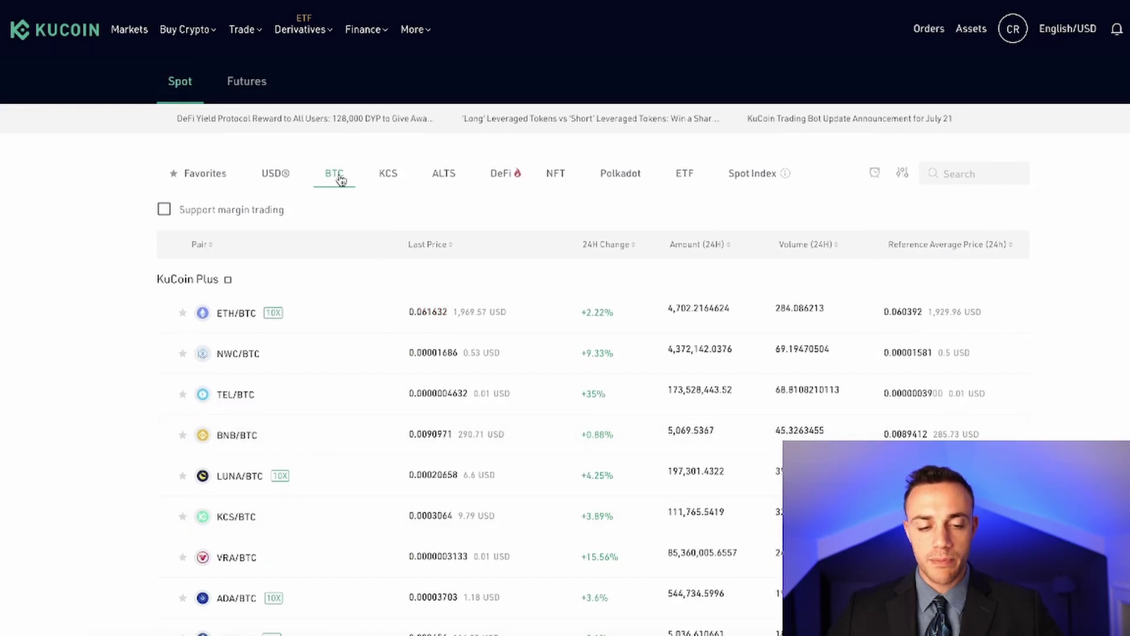
scroll(339, 343, "down", 2)
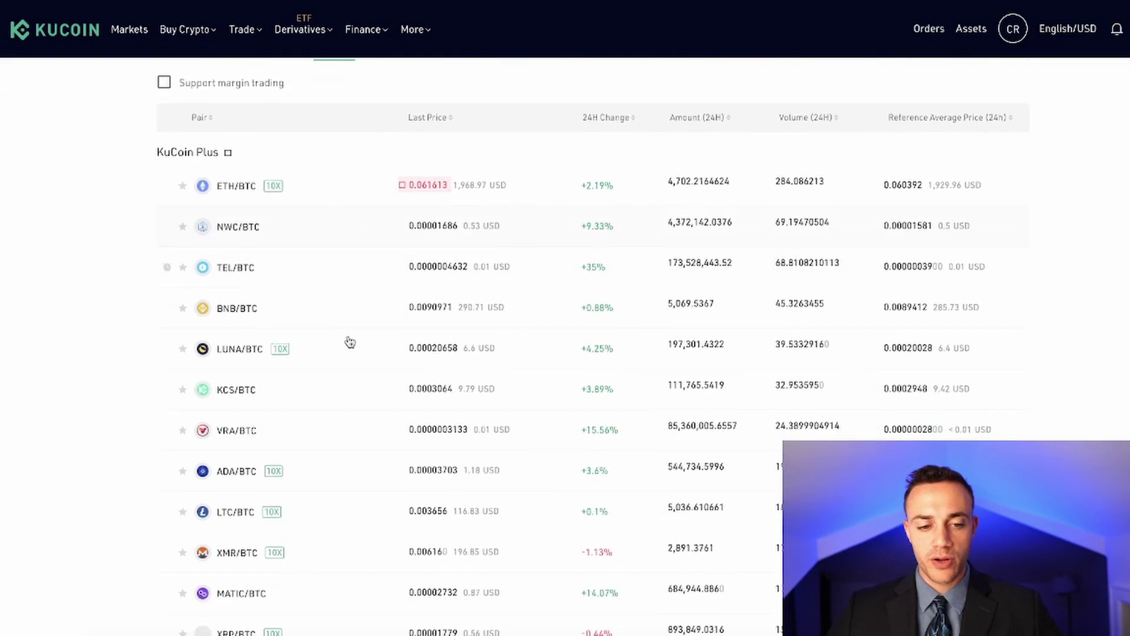
scroll(371, 351, "down", 6)
scroll(377, 356, "up", 8)
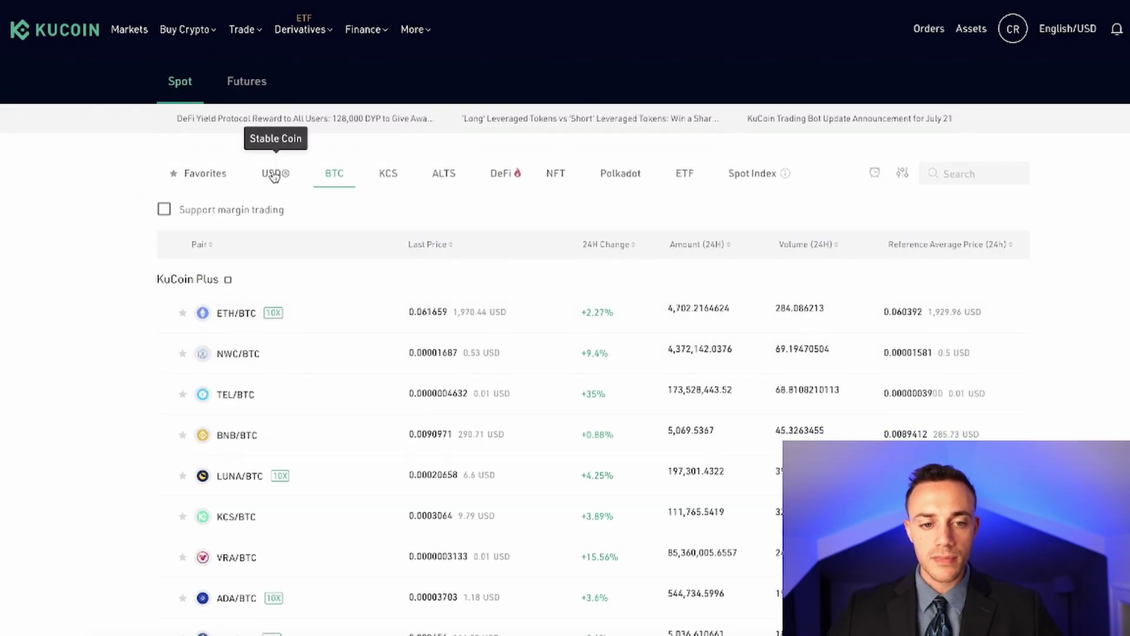
Step: Filter the market list to USDⓈ stablecoin pairs narrowed to USDT, and browse them
left_click(272, 176)
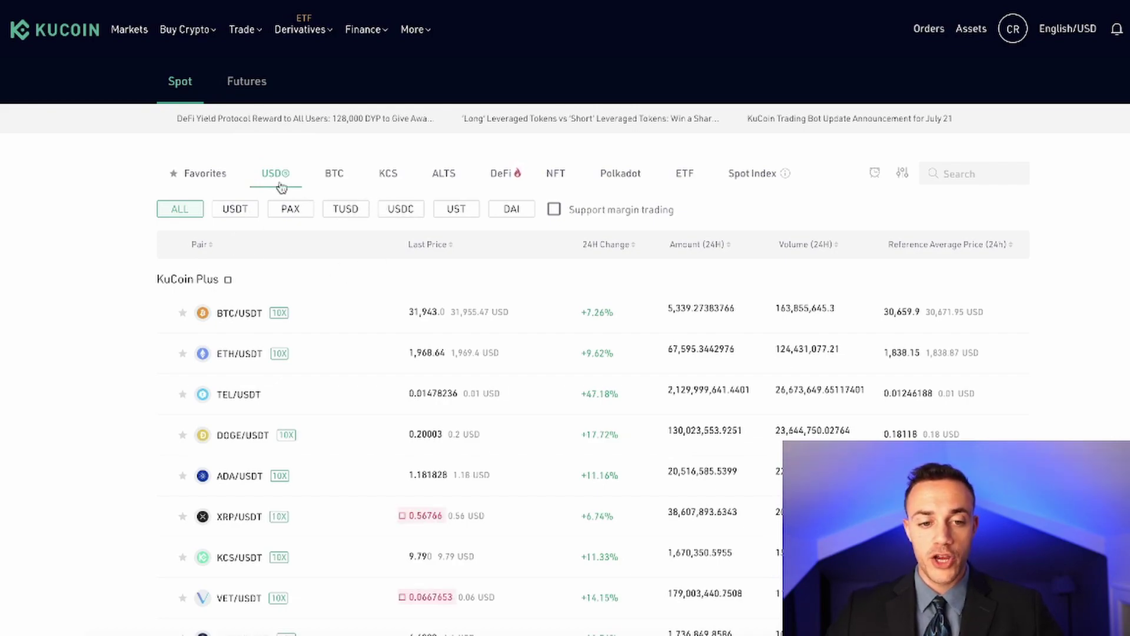
left_click(224, 208)
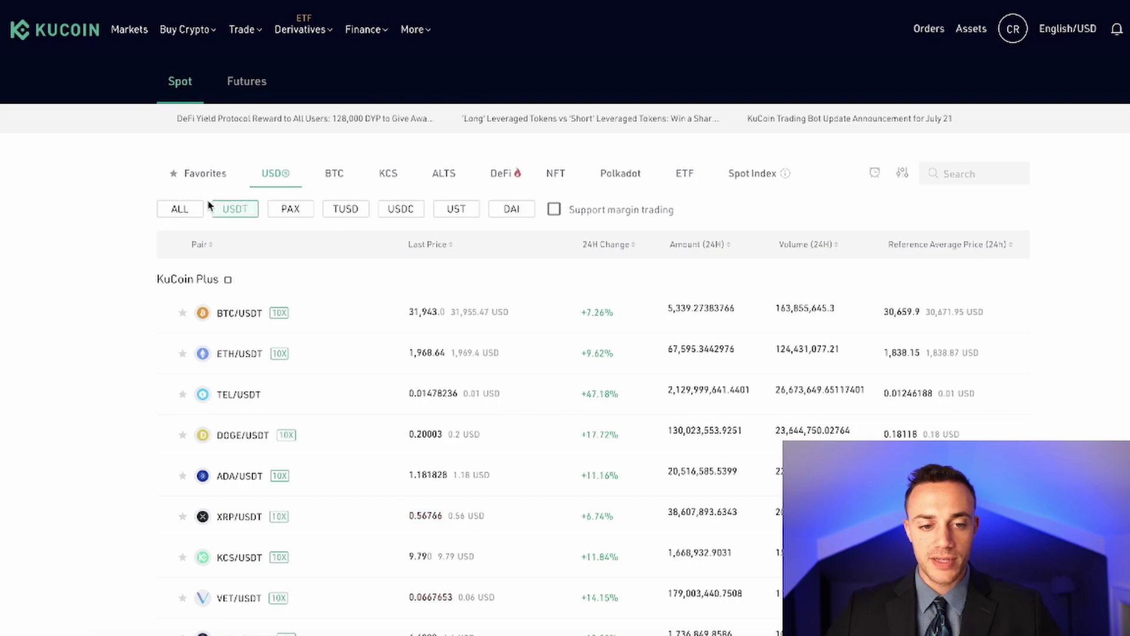
scroll(298, 384, "down", 5)
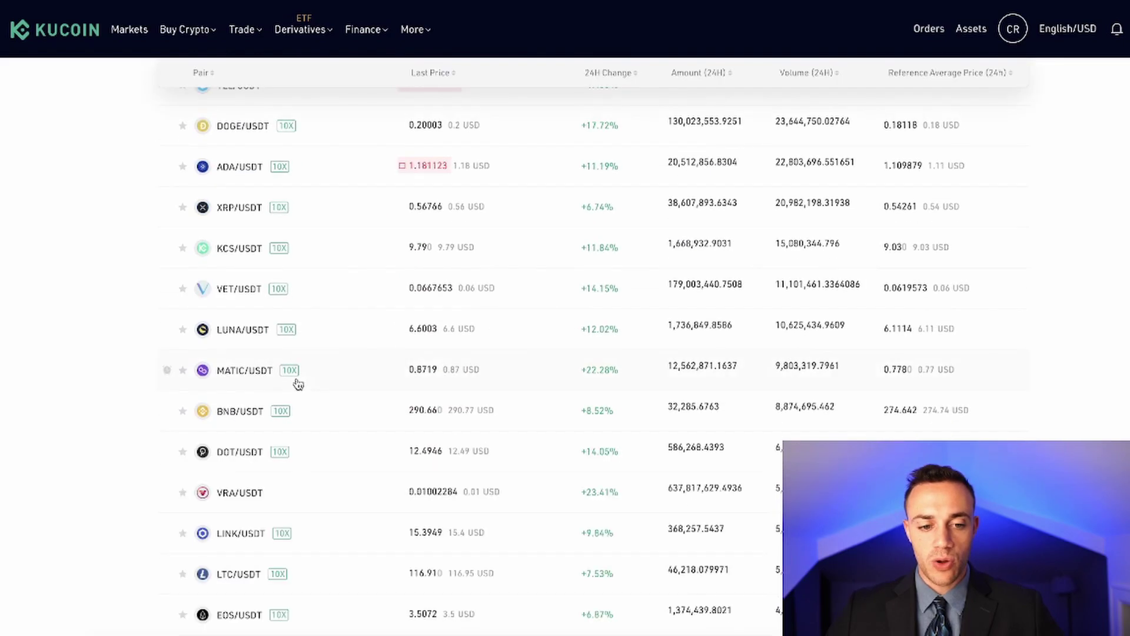
scroll(475, 352, "down", 5)
scroll(479, 283, "up", 10)
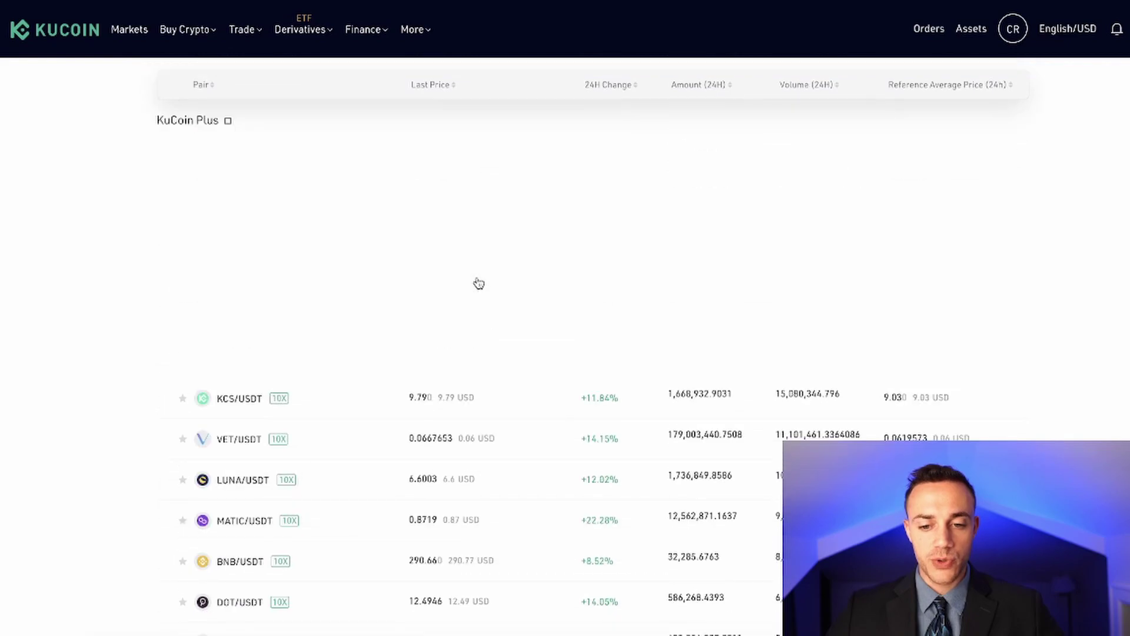
scroll(277, 485, "down", 1)
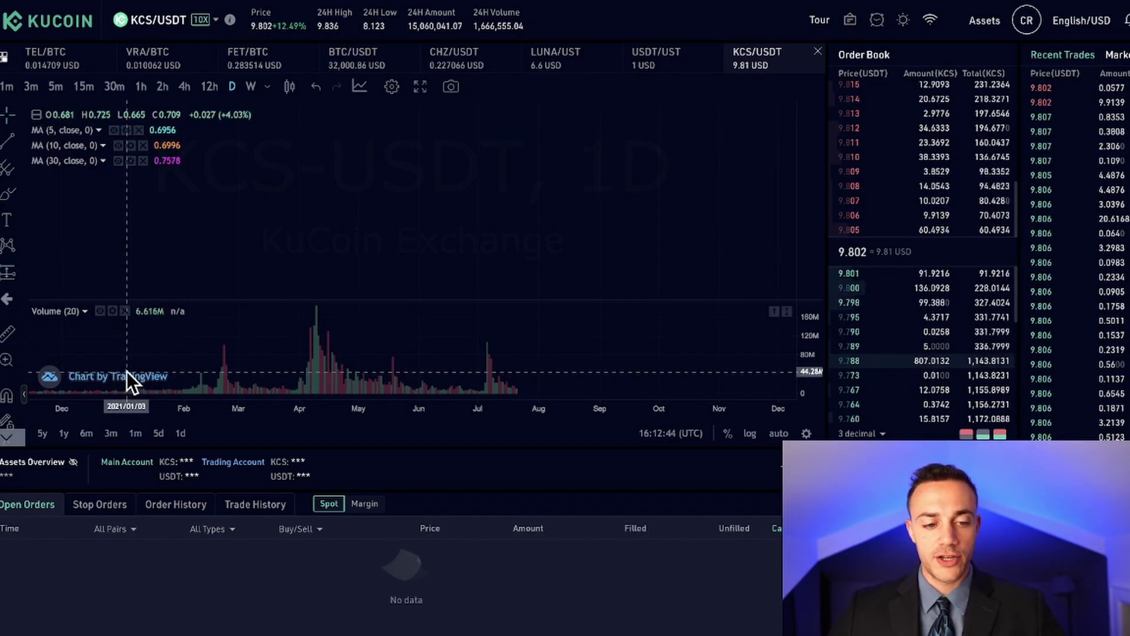
Step: Draw a freehand brush scribble across the KCS/USDT chart and colour it yellow
left_click(7, 193)
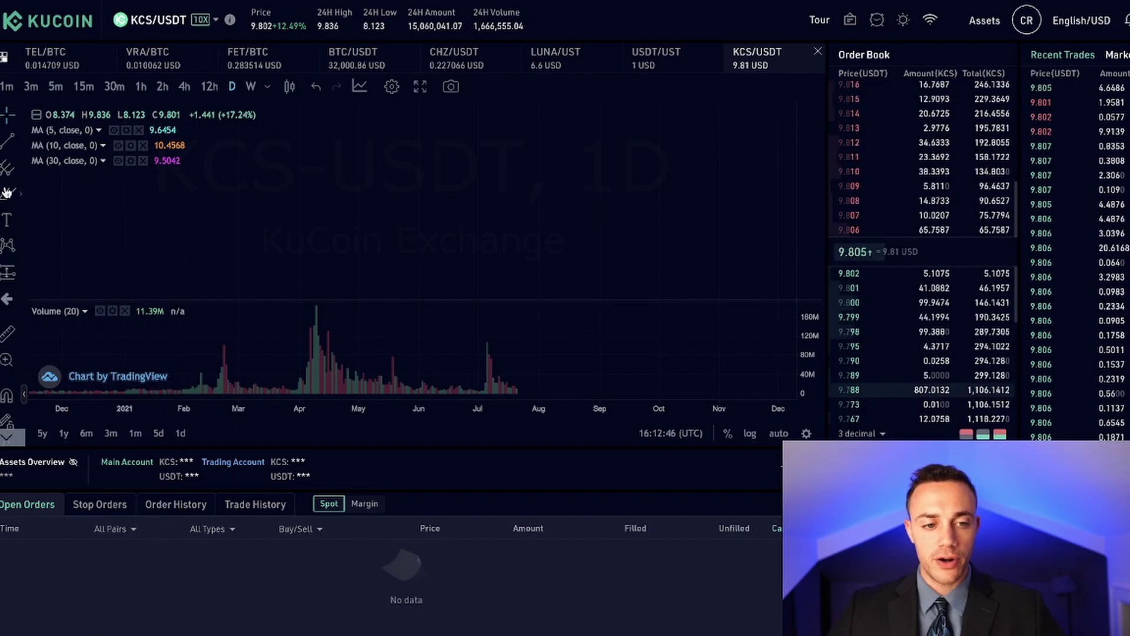
mouse_move(212, 204)
left_mouse_down()
mouse_move(396, 186)
mouse_move(328, 270)
mouse_move(356, 246)
left_mouse_up()
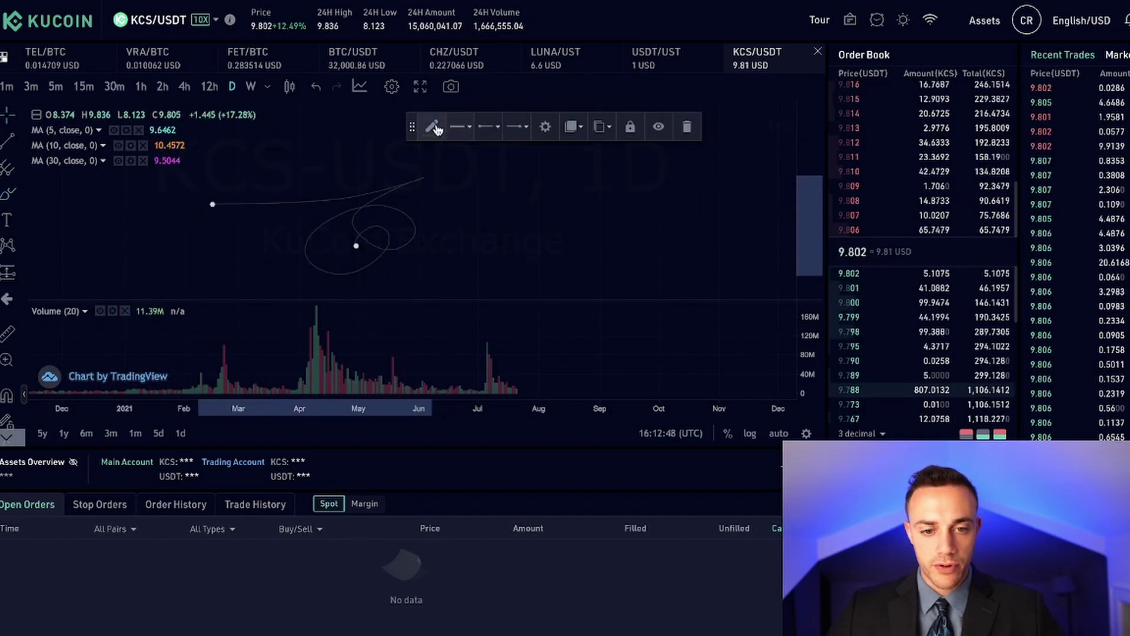
left_click(440, 128)
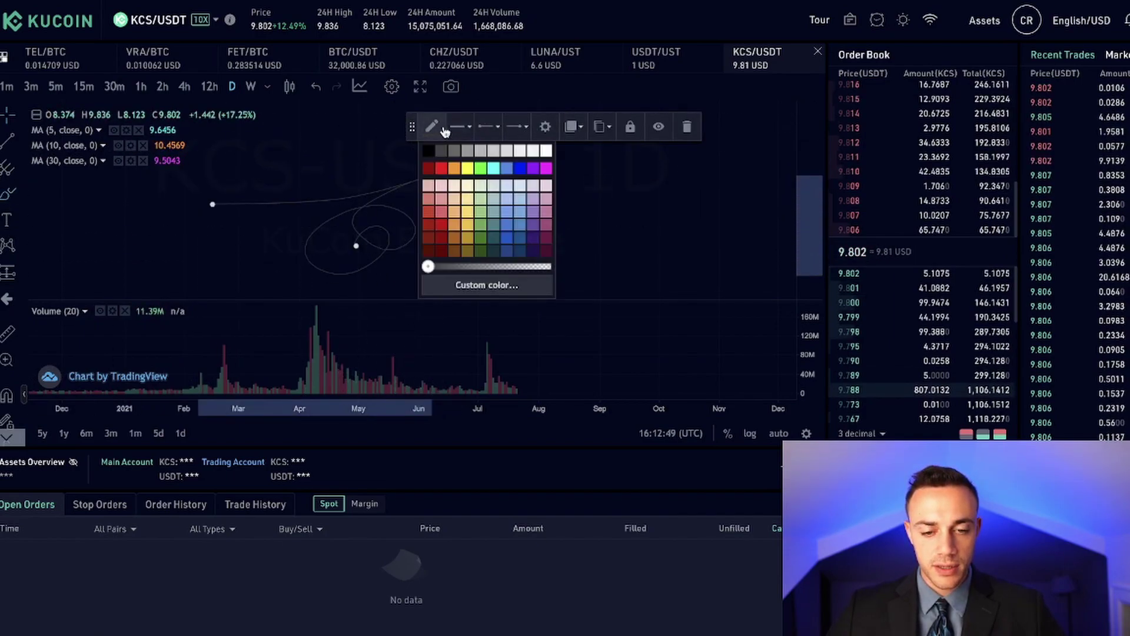
left_click(468, 169)
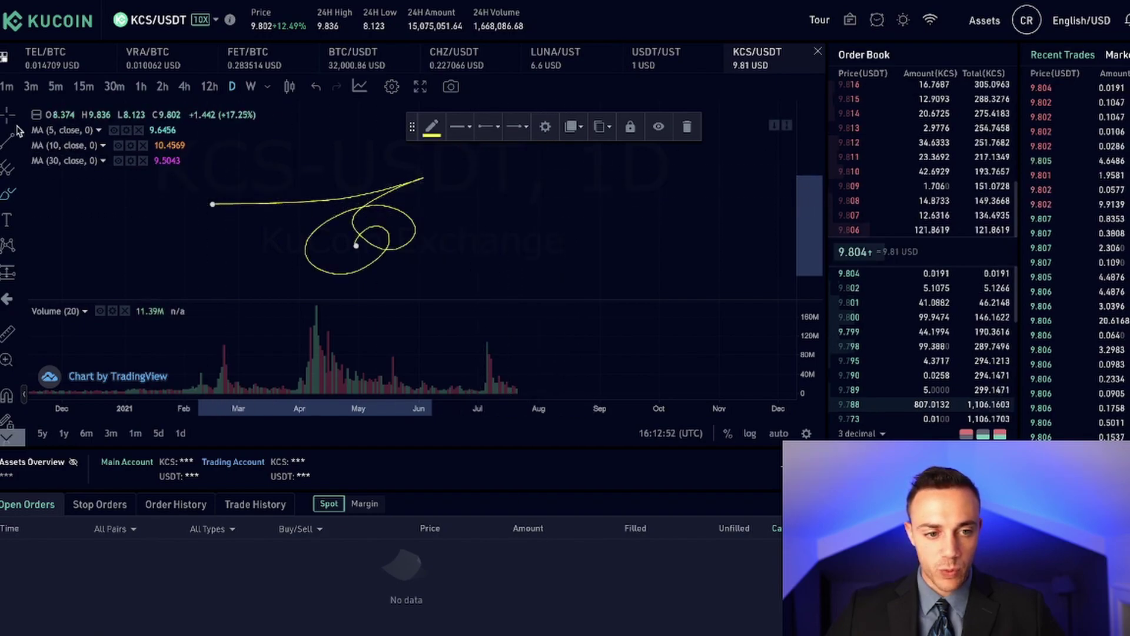
Step: Add a trend line across the chart and make it yellow
left_click(8, 141)
left_click(412, 269)
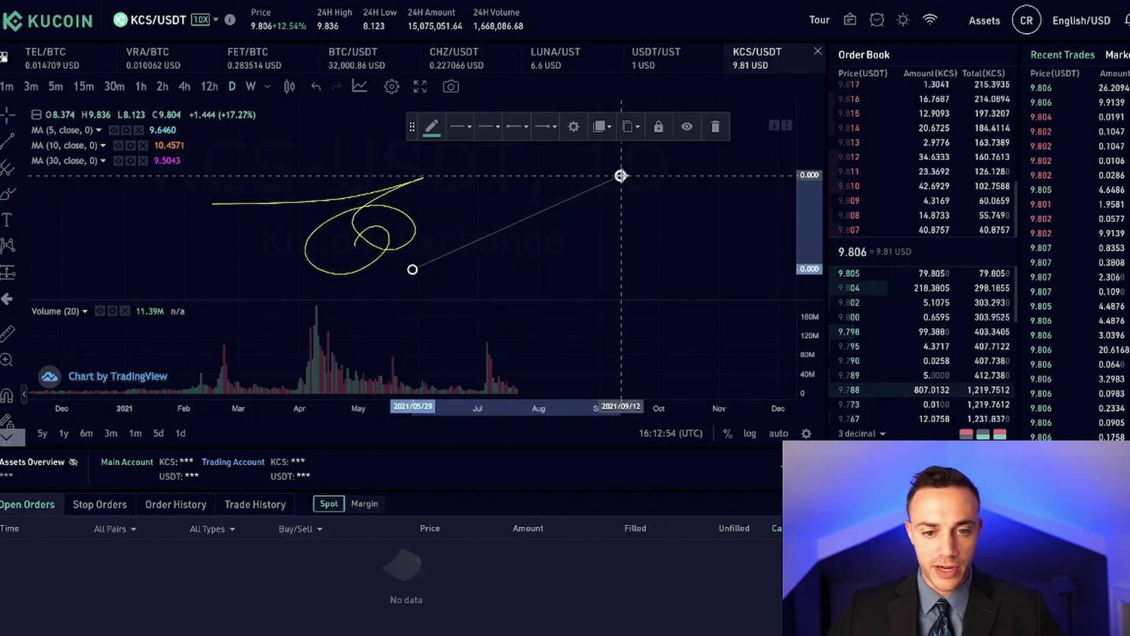
left_click(621, 175)
left_click(432, 127)
left_click(468, 169)
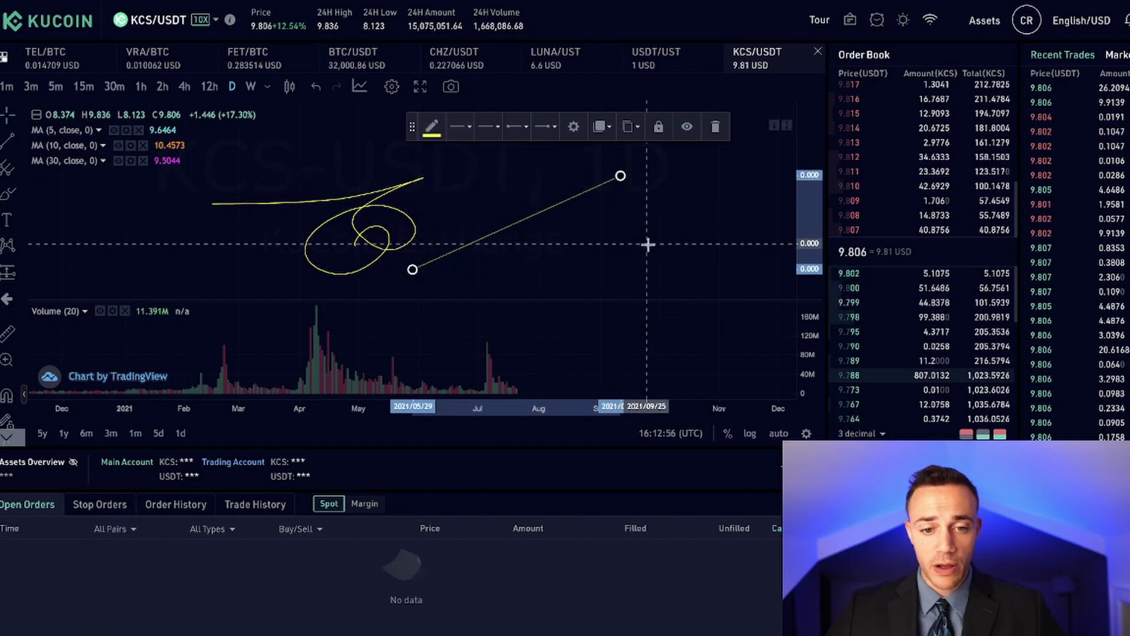
left_click(648, 244)
scroll(463, 232, "down", 3)
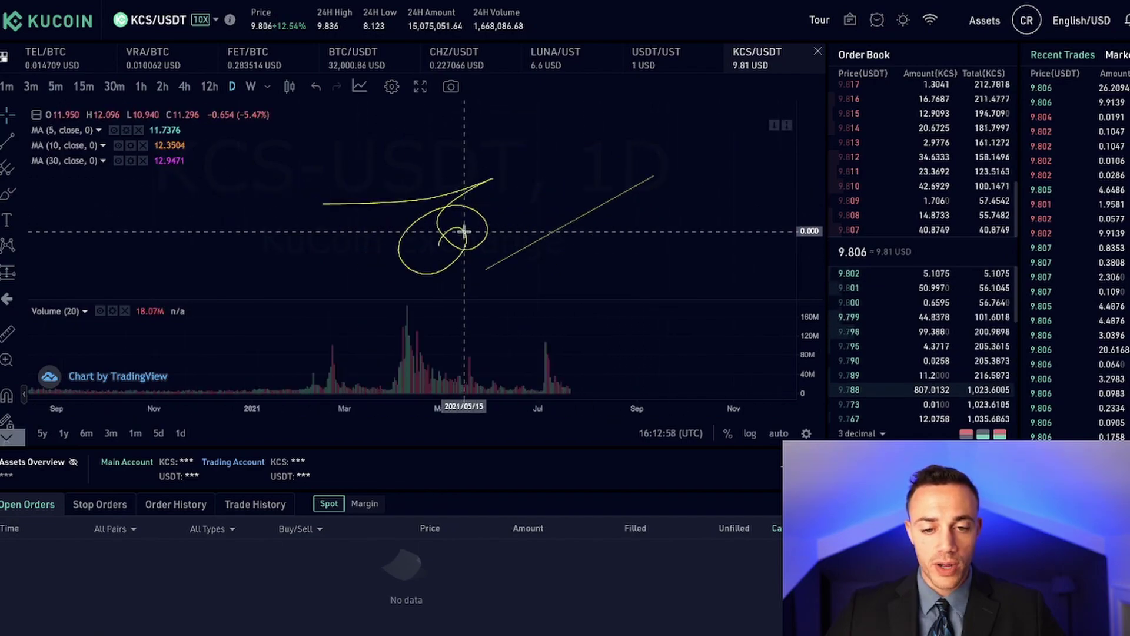
scroll(464, 232, "up", 3)
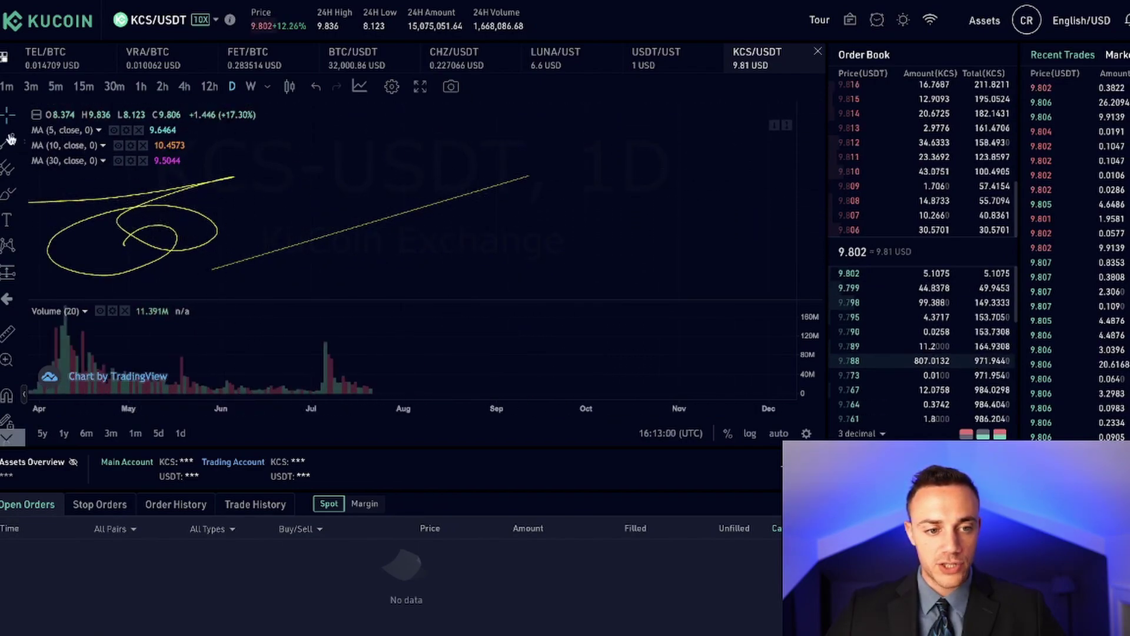
Step: Erase the yellow freehand scribble, keeping the trend line
left_click(22, 115)
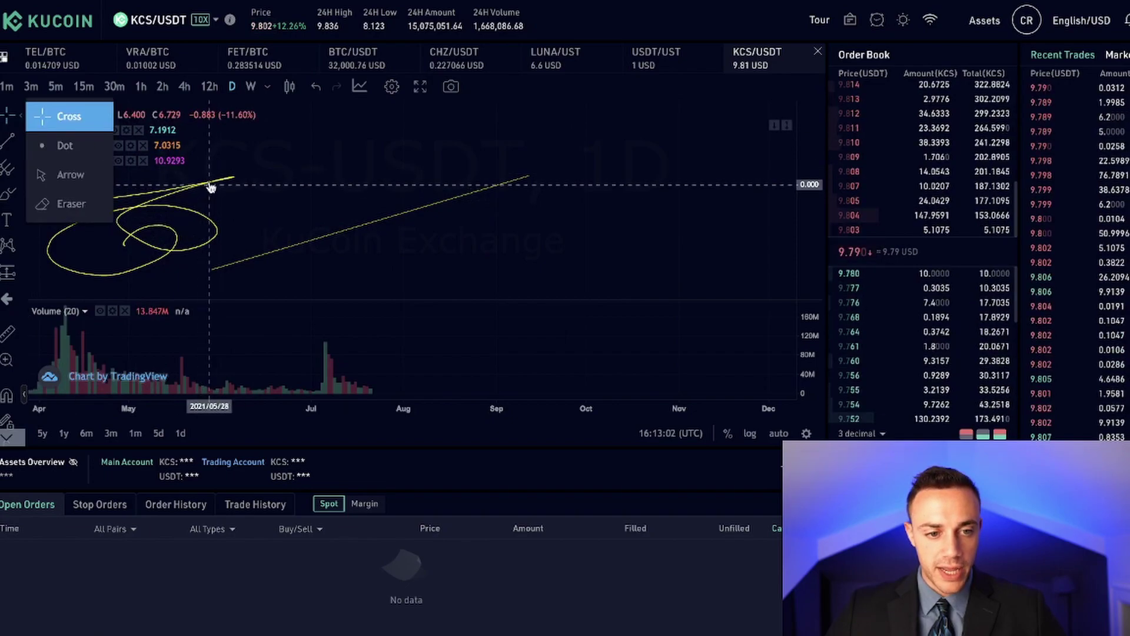
left_click(211, 188)
key("Delete")
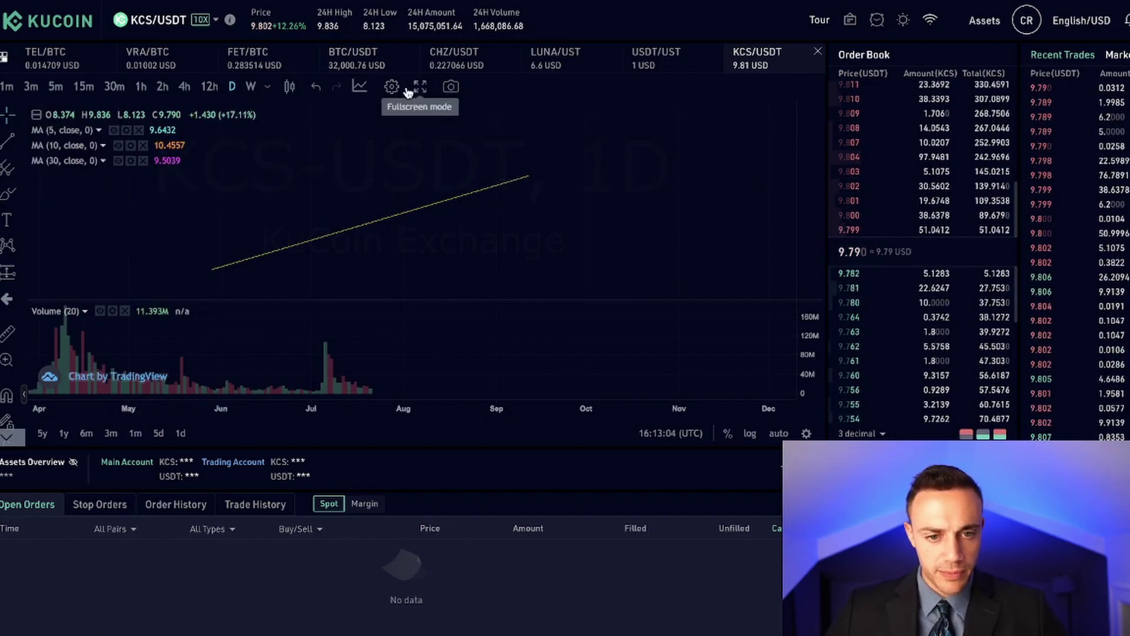
Step: Switch the KCS/USDT chart style to Line
left_click(360, 87)
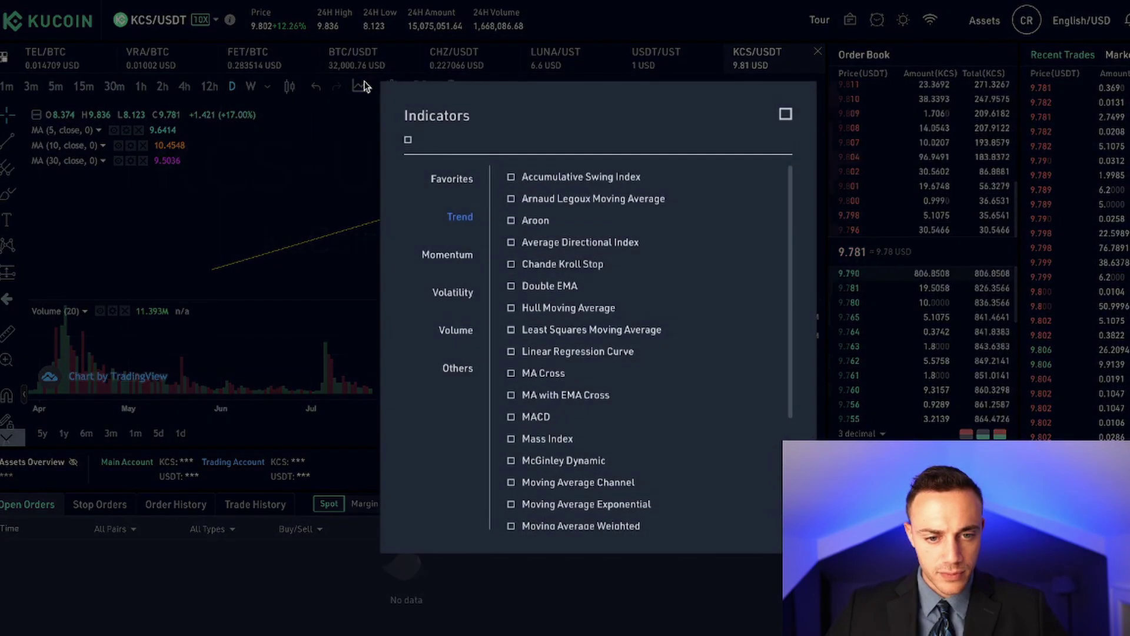
left_click(290, 87)
left_click(289, 86)
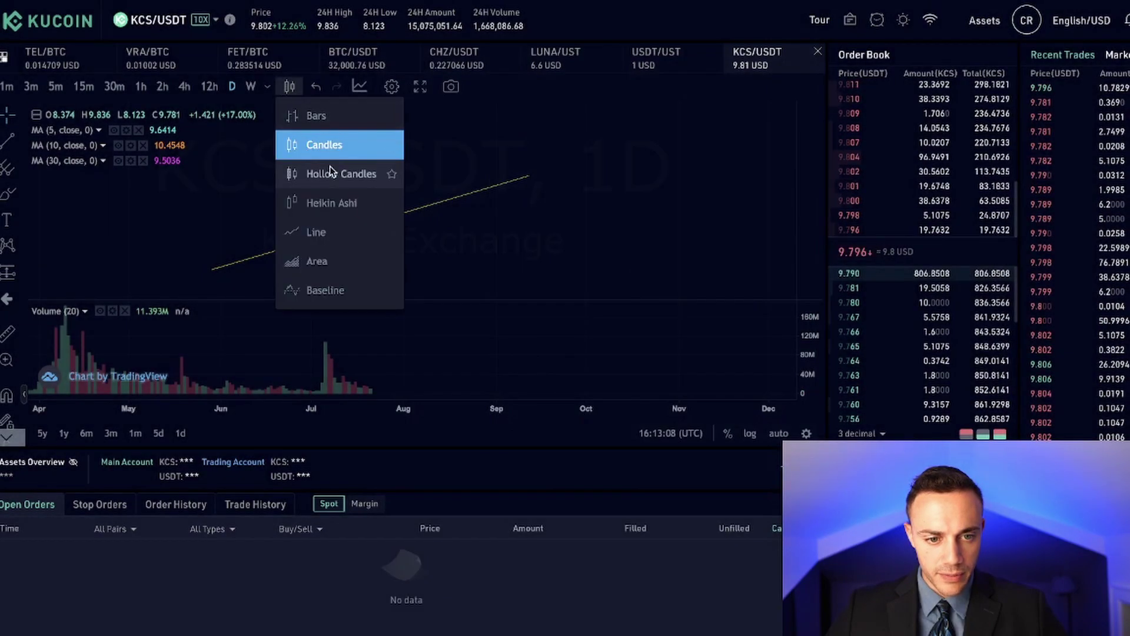
left_click(328, 232)
Step: Delete the yellow trend line from the chart
scroll(432, 217, "up", 5)
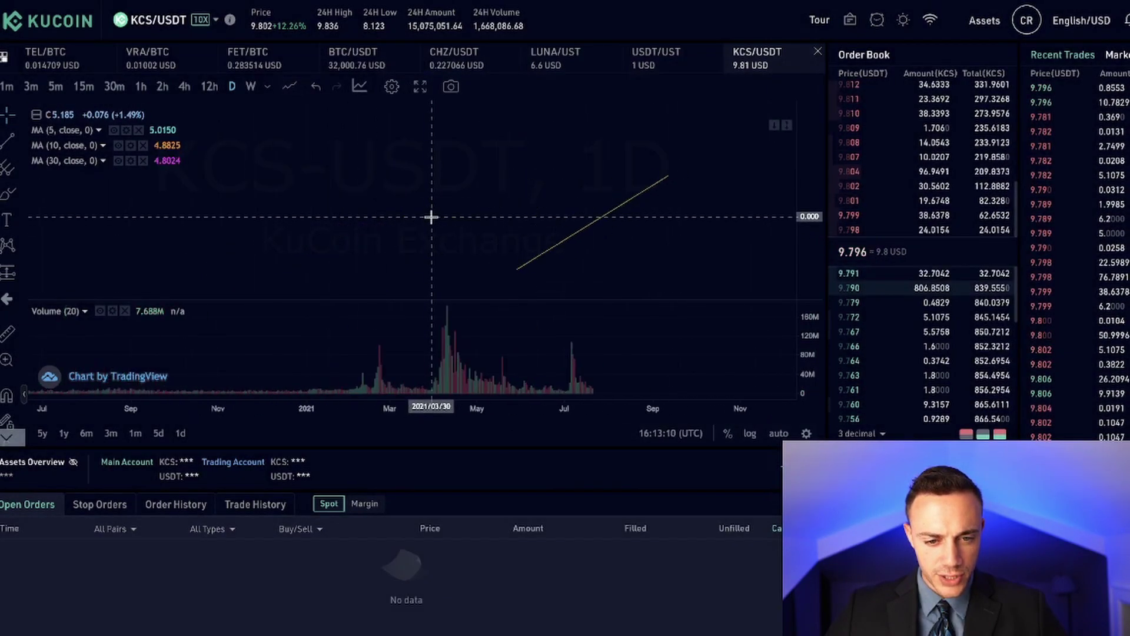
left_click(436, 195)
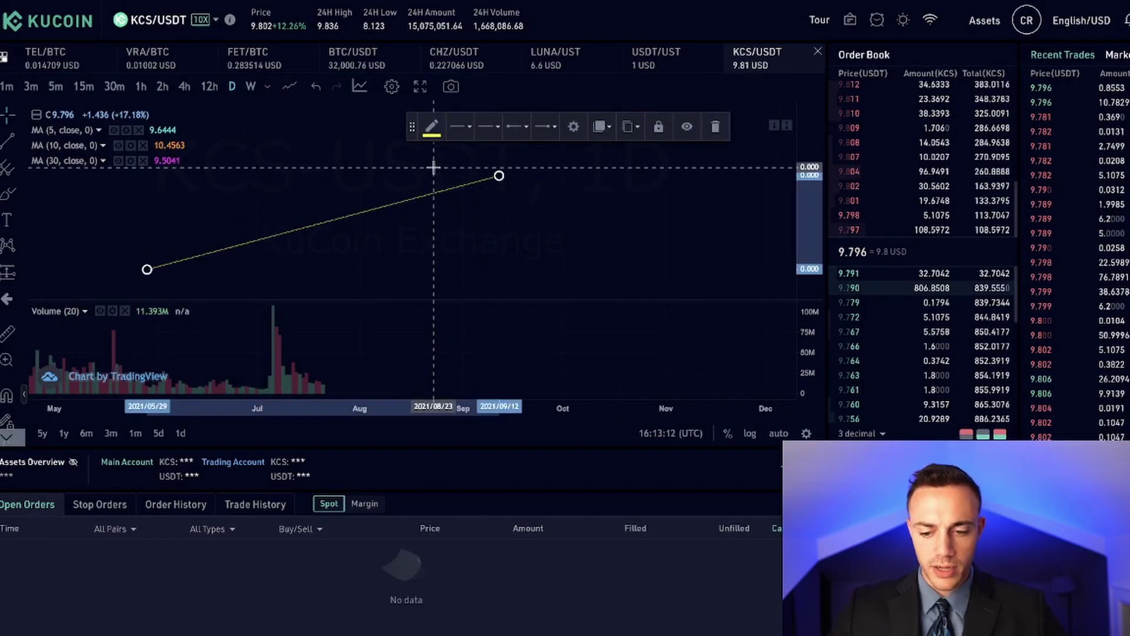
key("Delete")
scroll(353, 188, "down", 3)
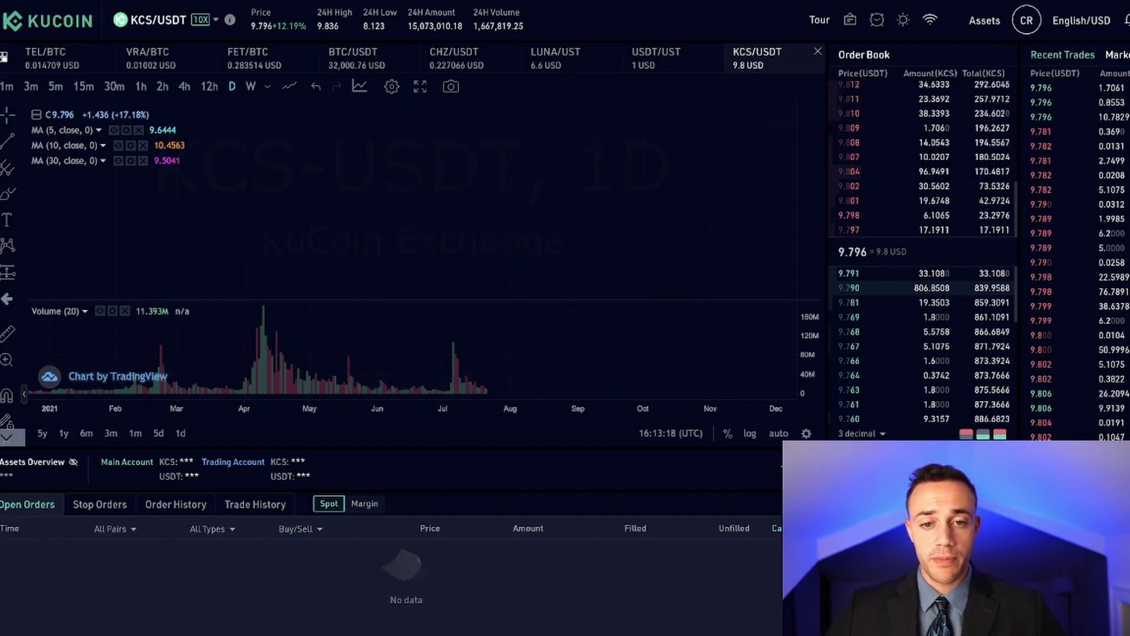
key("ctrl+Tab")
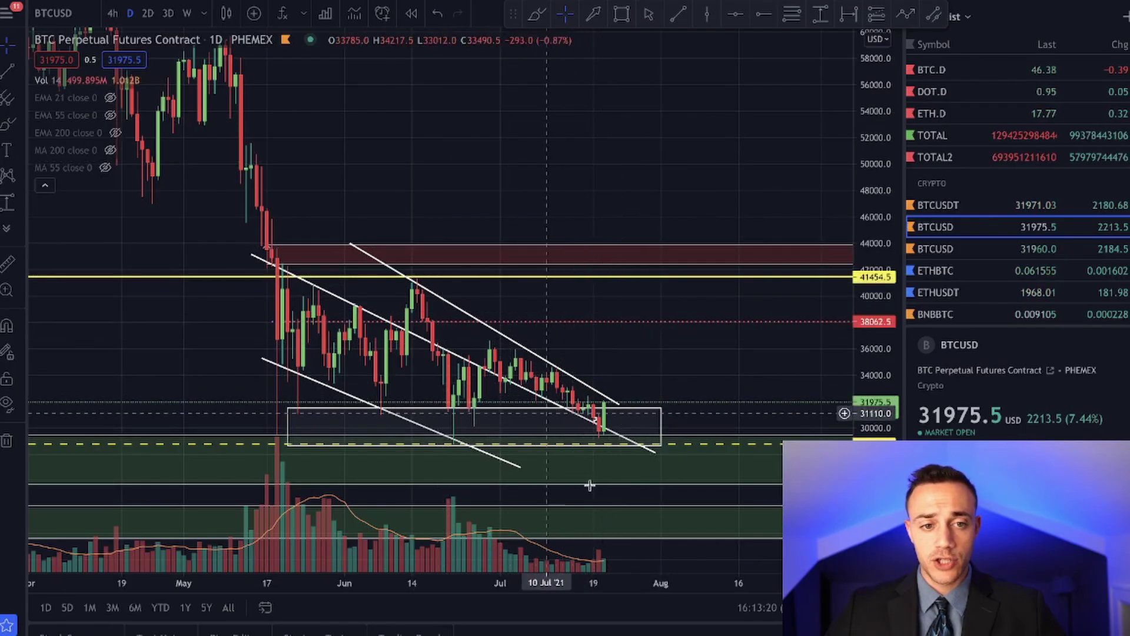
key("ctrl+Tab")
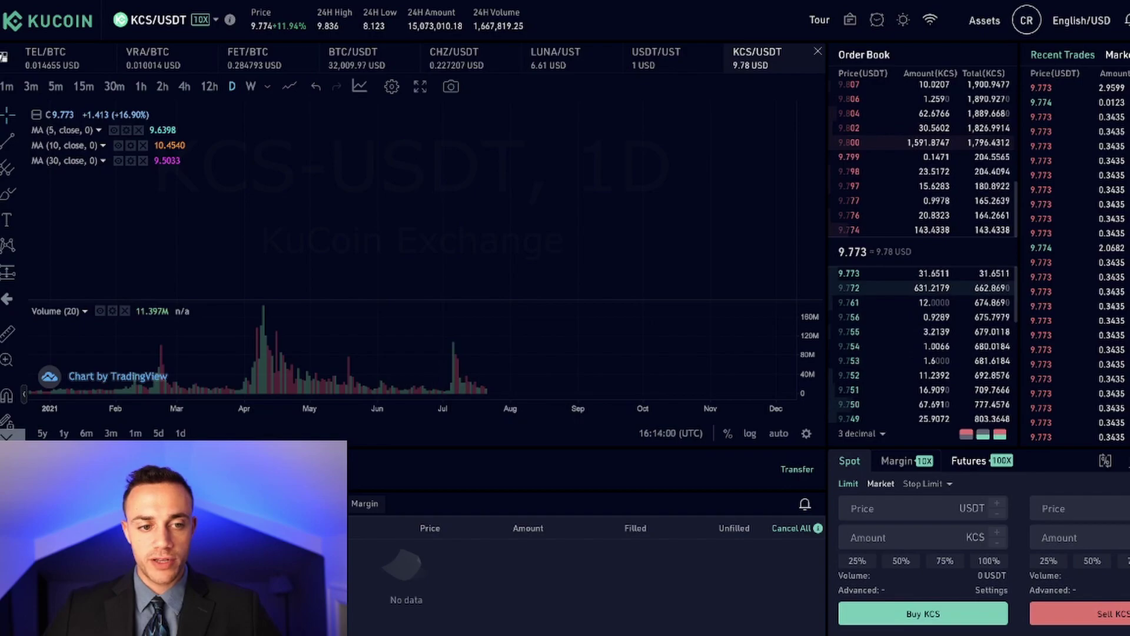
Step: Choose the four-chart layout and make the TEL/BTC pane active
mouse_move(5, 57)
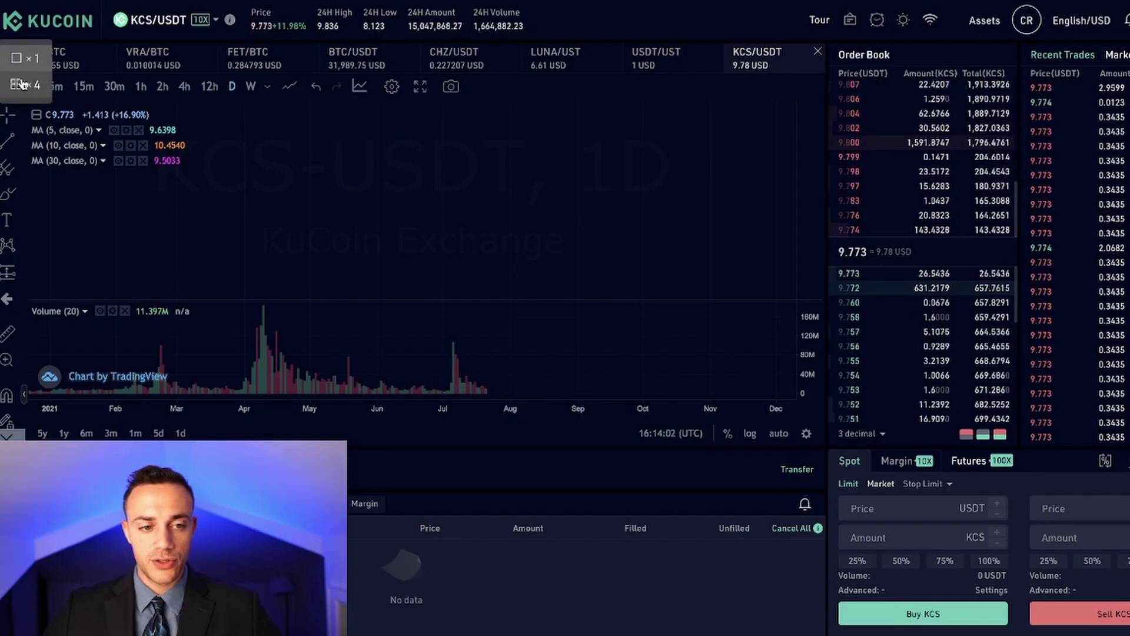
left_click(22, 84)
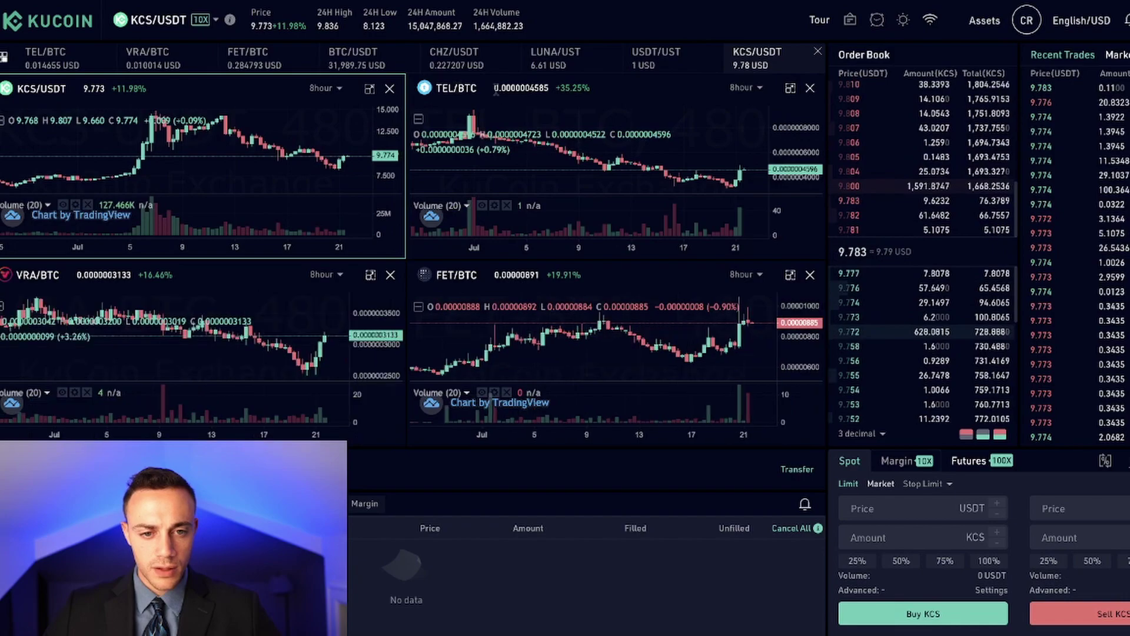
left_click(454, 98)
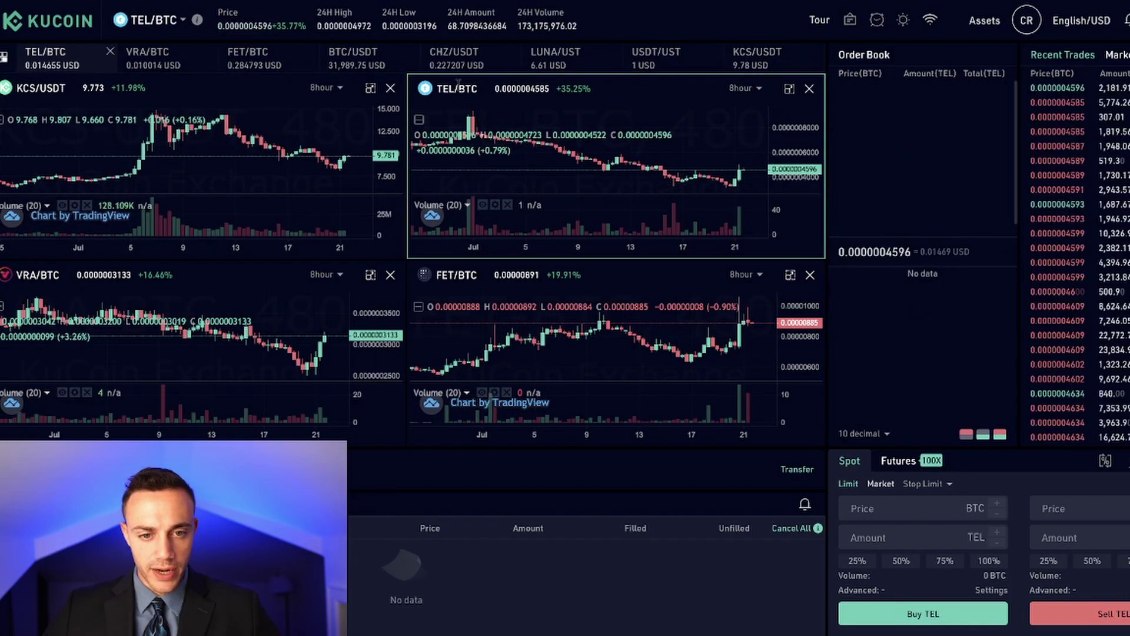
Step: Search 'BTC' in the pair selector and switch that pane to BTC/UST
mouse_move(137, 21)
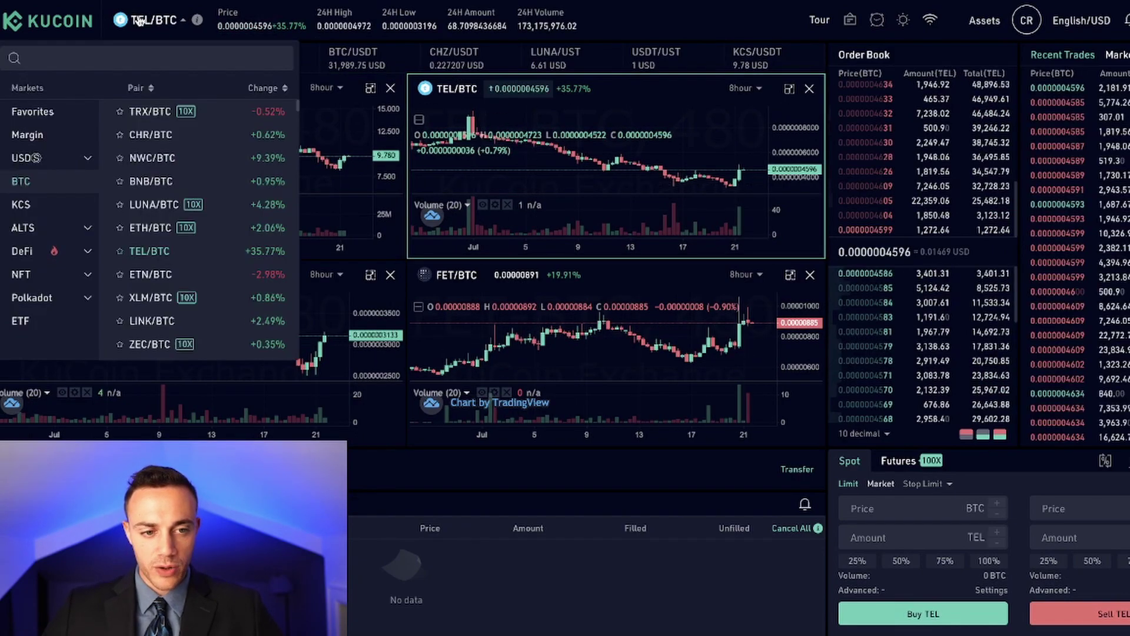
left_click(147, 59)
type("BIT")
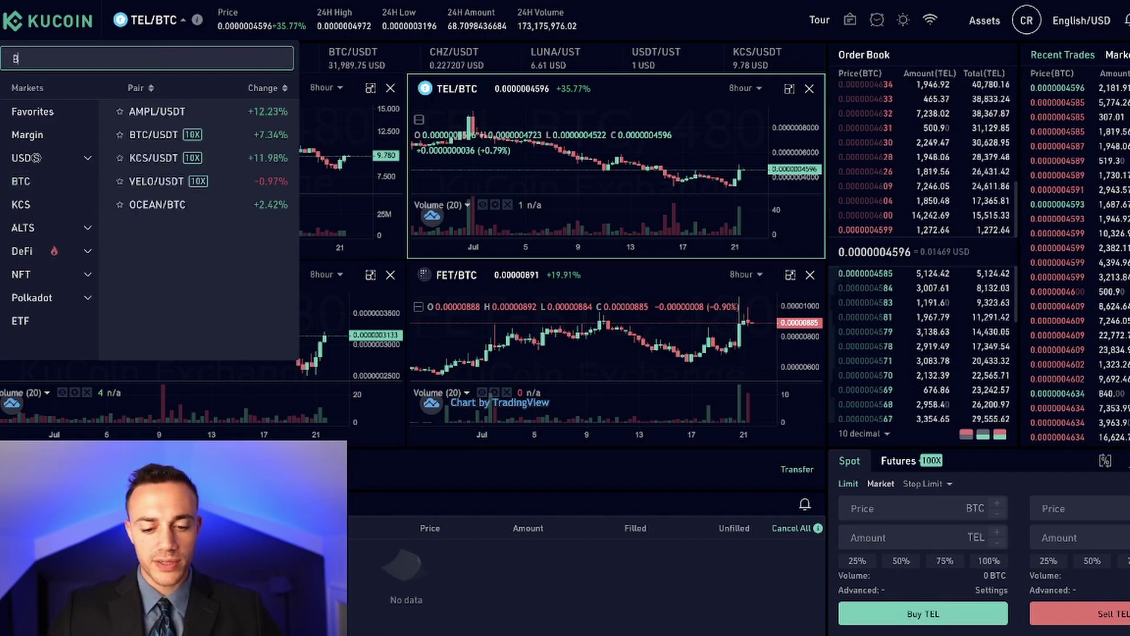
key("BackSpace")
key("BackSpace")
type("TC")
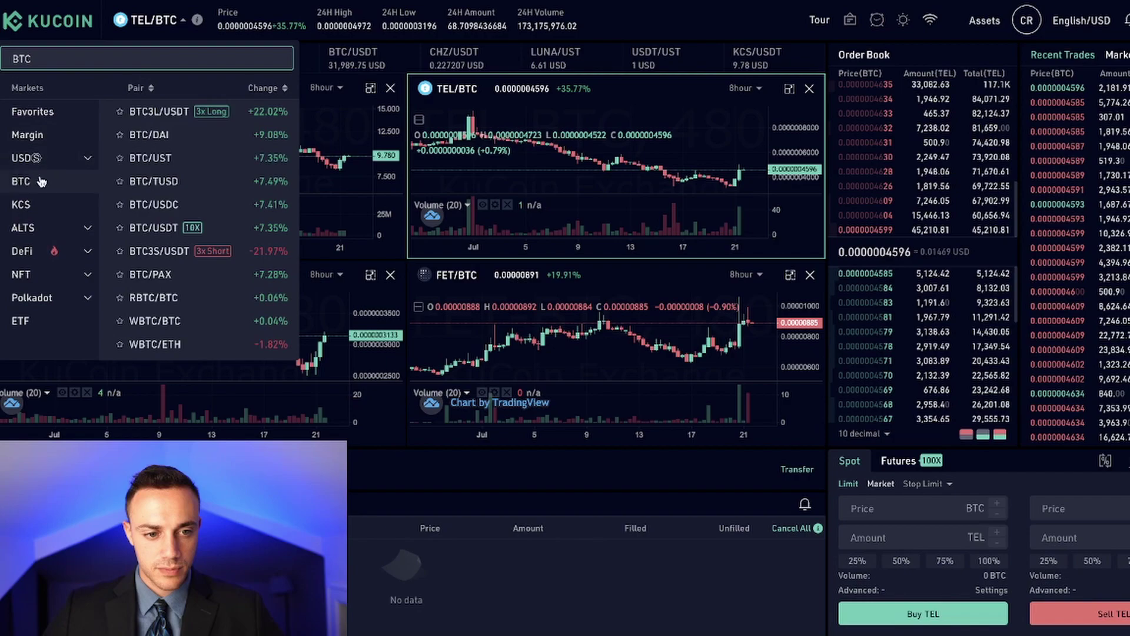
left_click(170, 162)
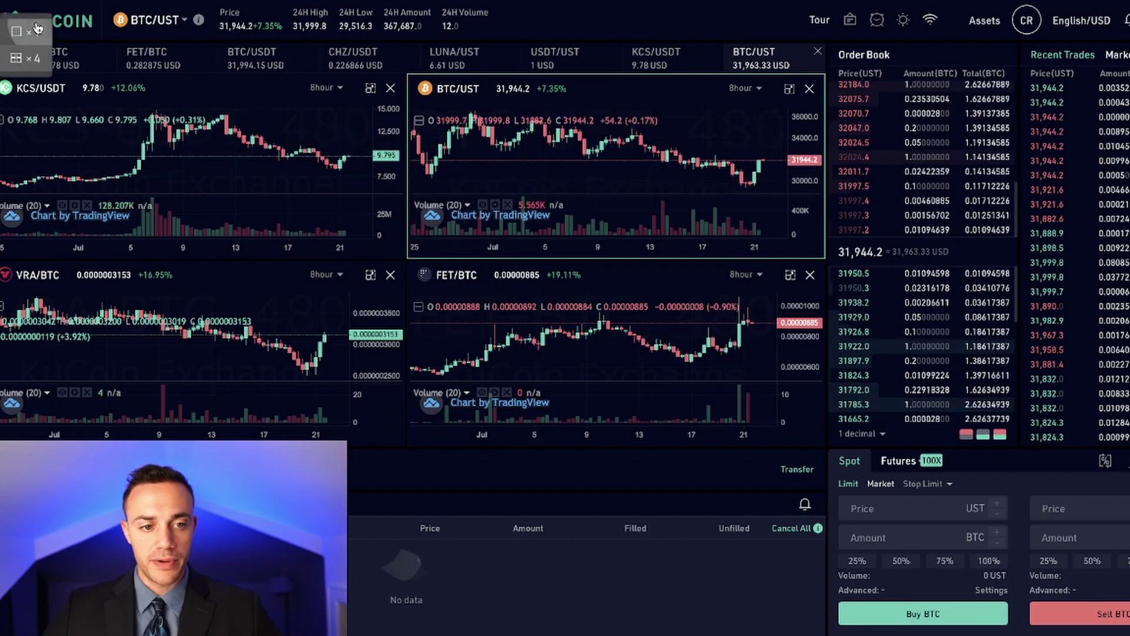
Step: Change the layout to ×1, showing only the BTC/UST daily chart
left_click(34, 25)
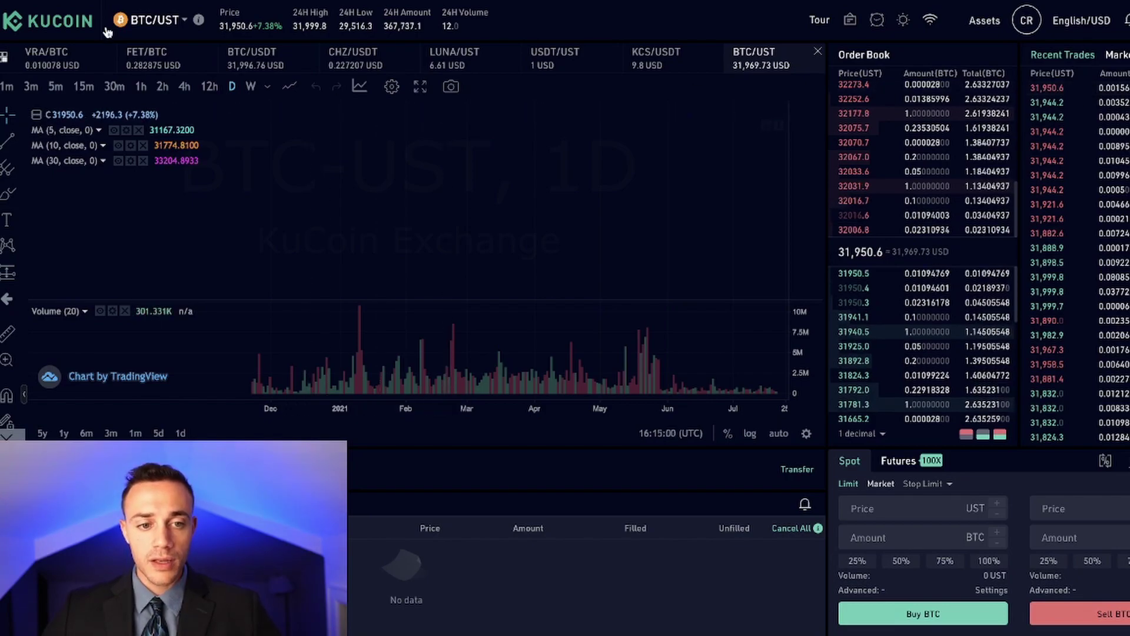
scroll(478, 182, "down", 3)
scroll(506, 184, "up", 5)
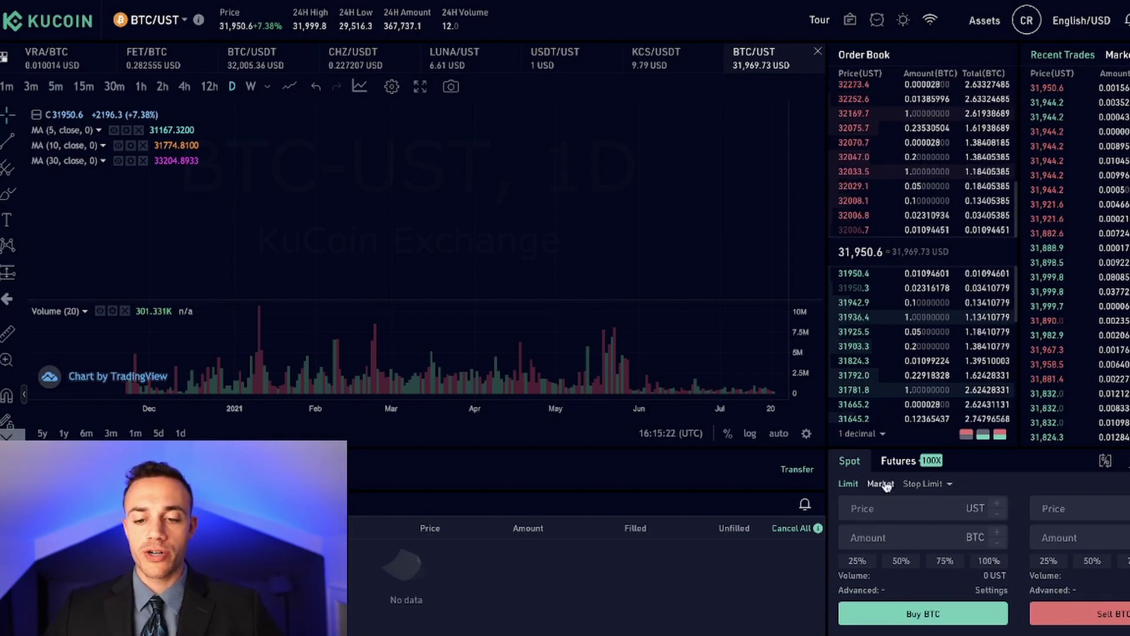
Step: Enter a limit buy of 1 BTC at 25000 UST and submit it with Buy BTC
left_click(884, 485)
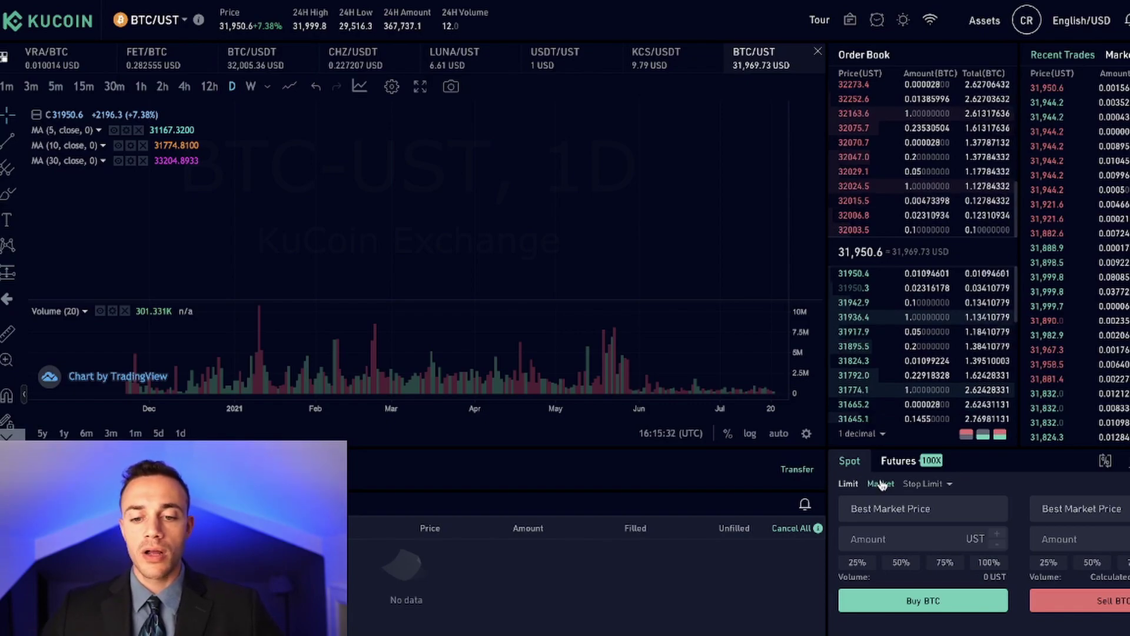
left_click(849, 483)
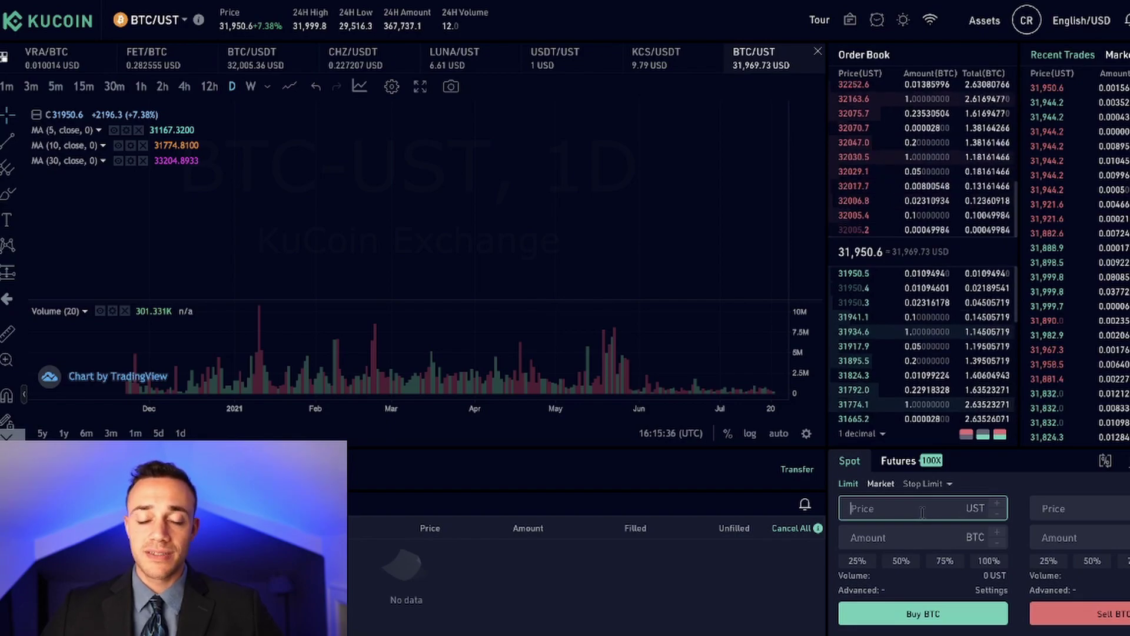
left_click(923, 513)
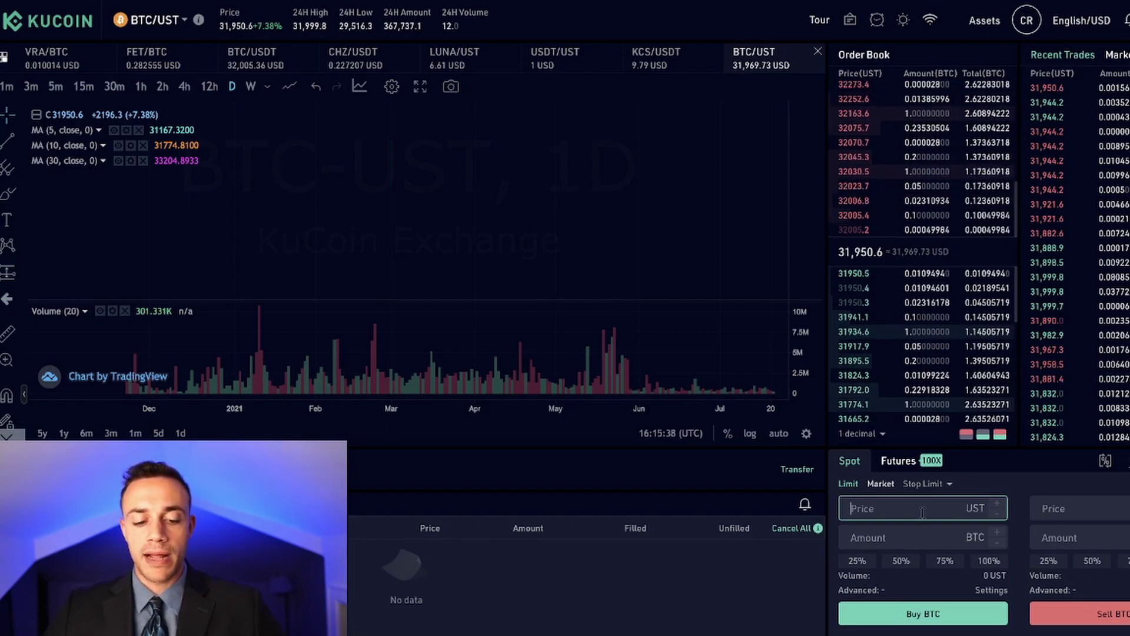
type("25000")
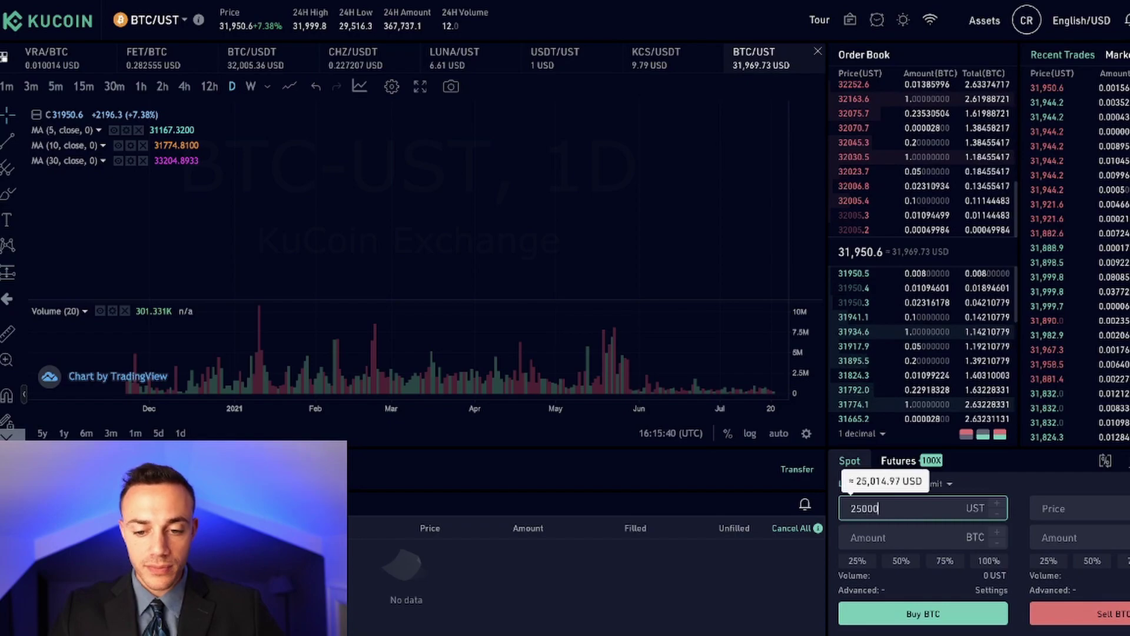
left_click(914, 537)
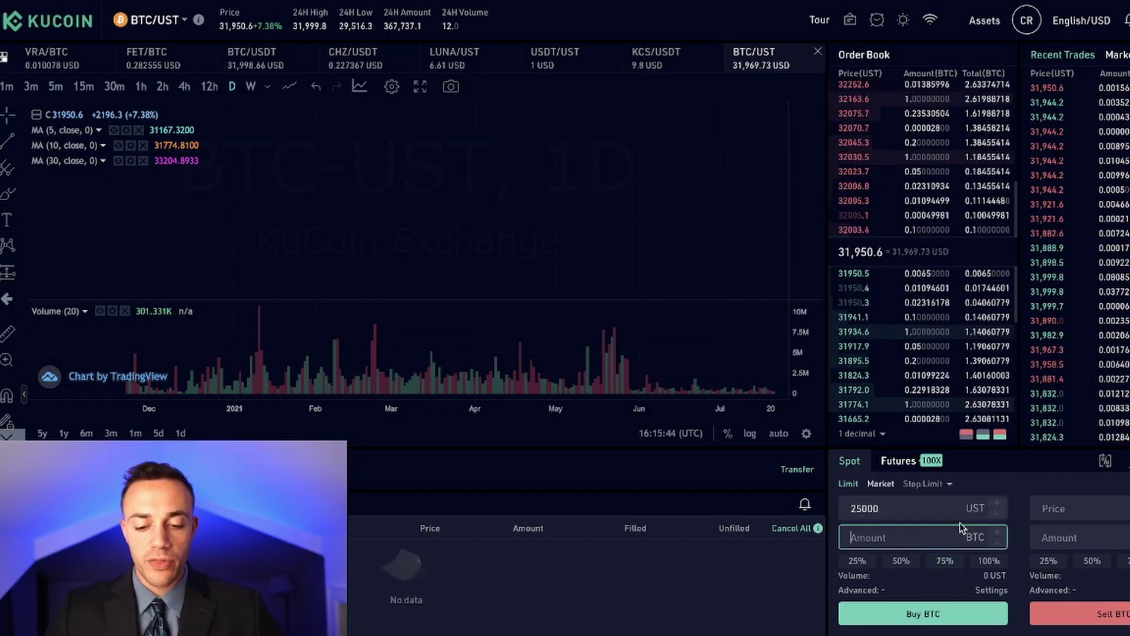
type("1")
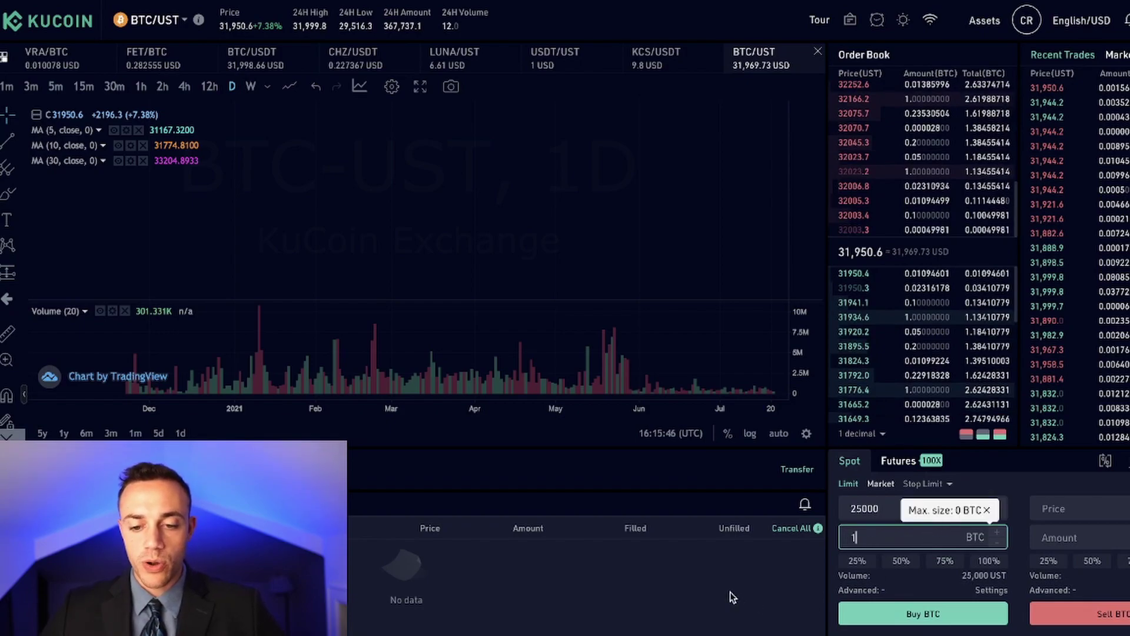
left_click(732, 595)
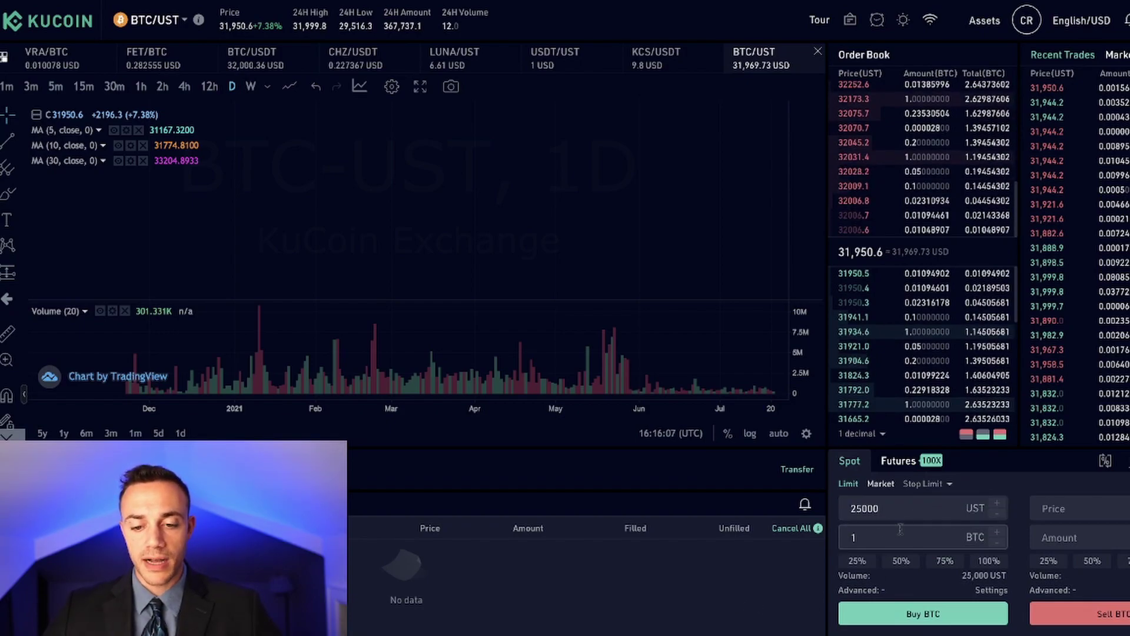
left_click(932, 615)
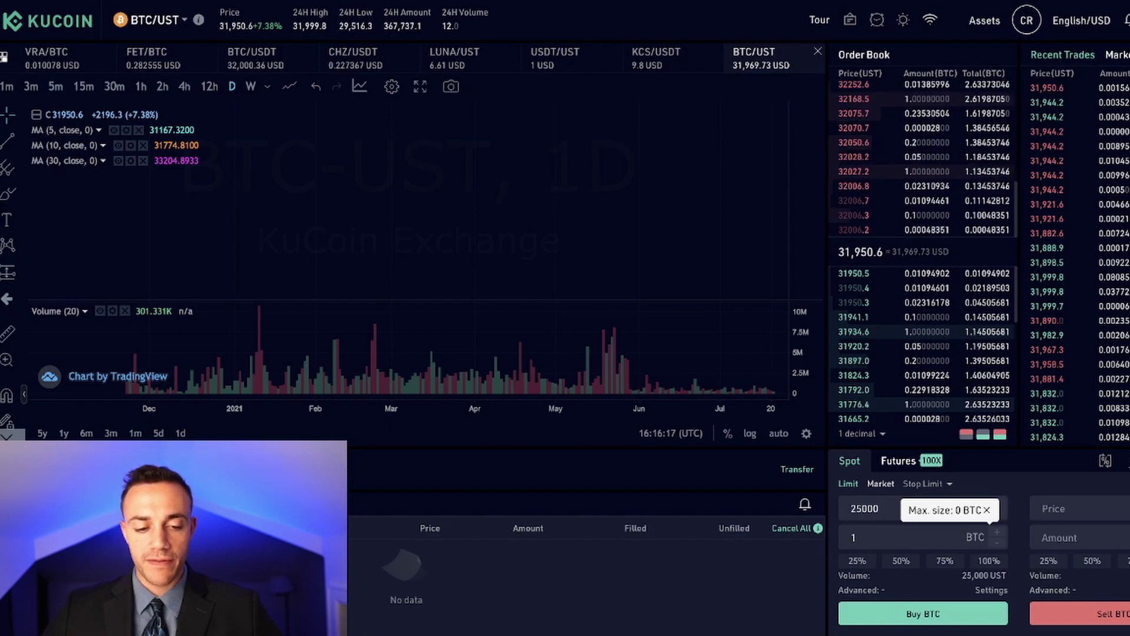
Step: Set a market buy spending 5000 UST on BTC and dismiss the insufficient-funds warning
left_click(889, 484)
left_click(926, 536)
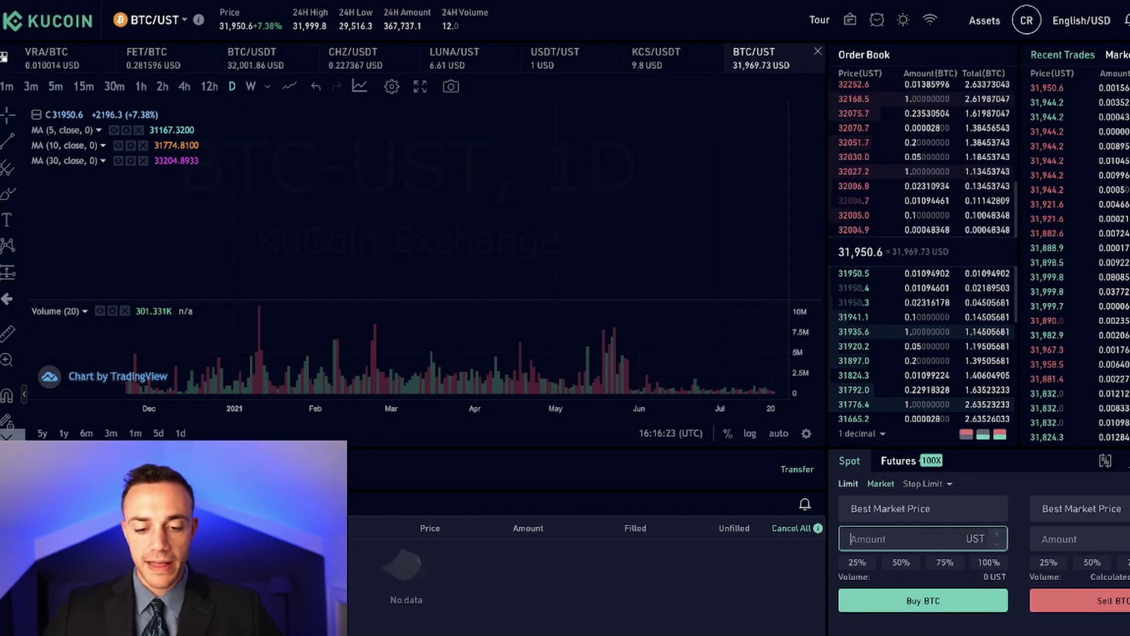
type("5000")
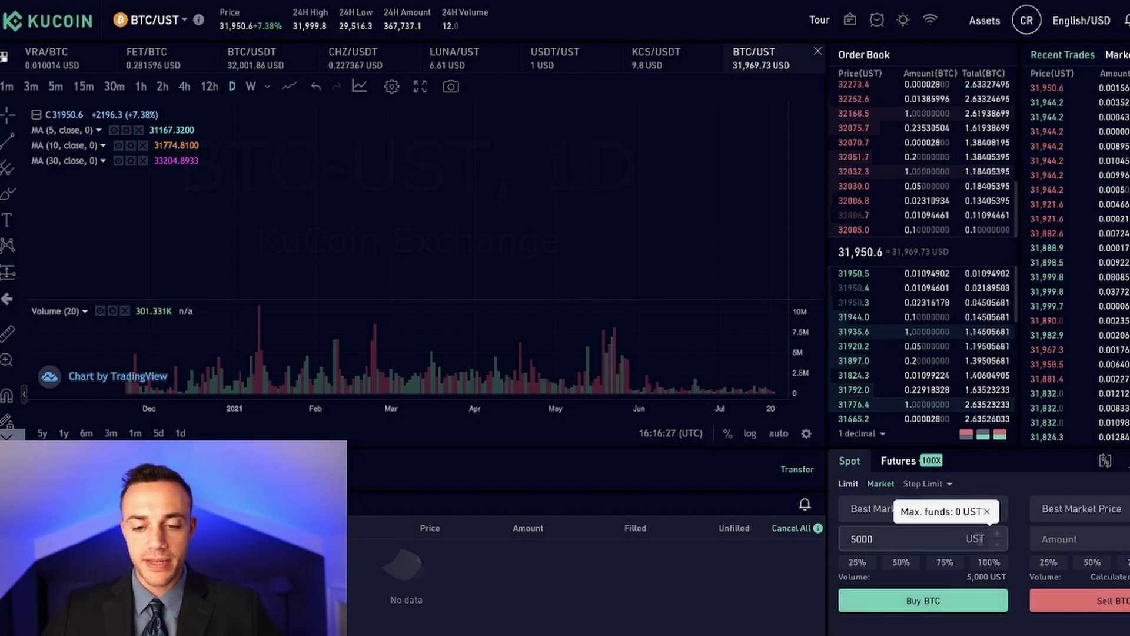
left_click(988, 511)
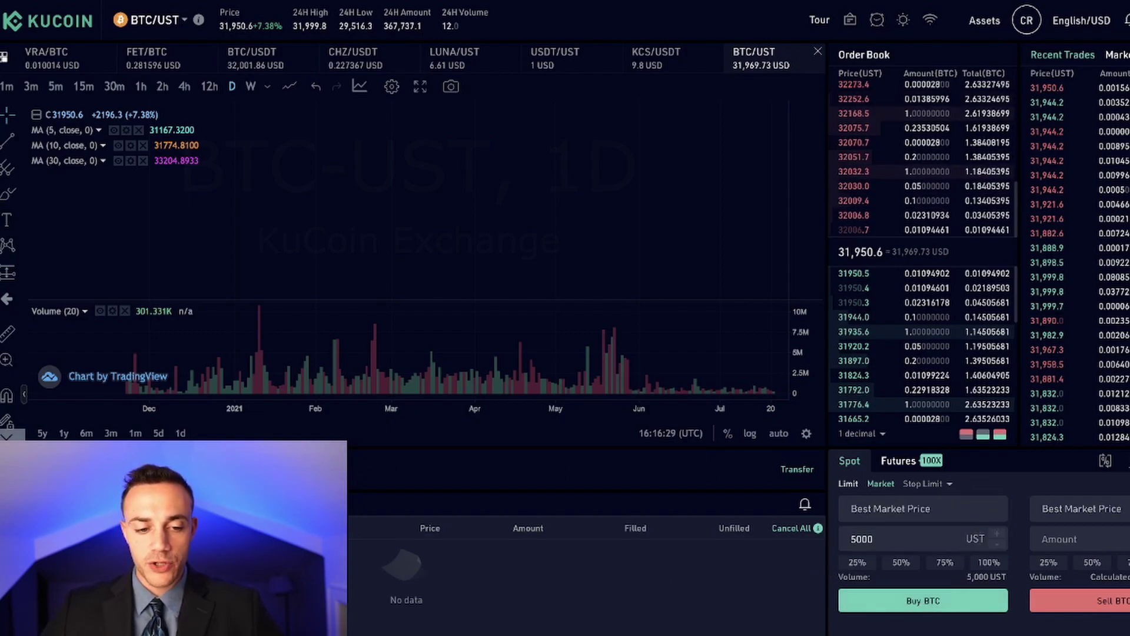